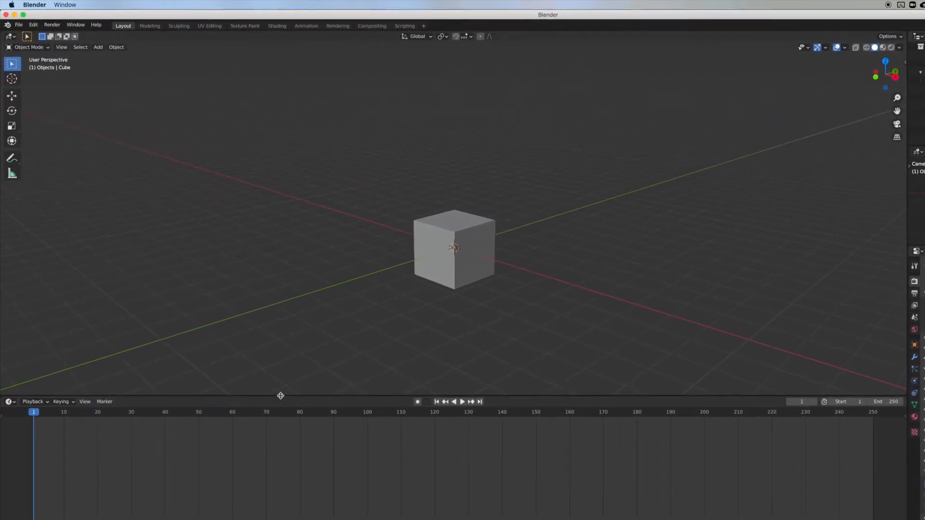
- Collapse the animation timeline below the 3D view and create a new project from the Video Editing template
left_click_drag(278, 390, 279, 519)
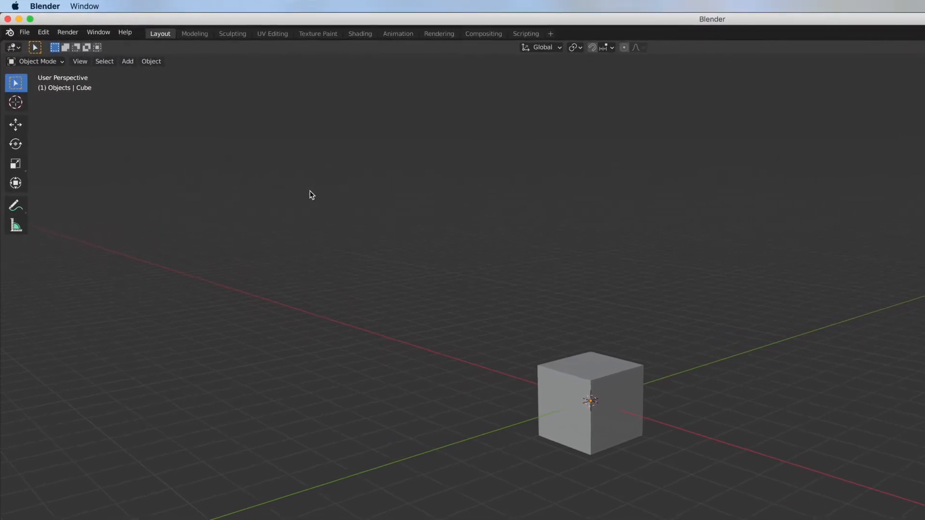
left_click(25, 32)
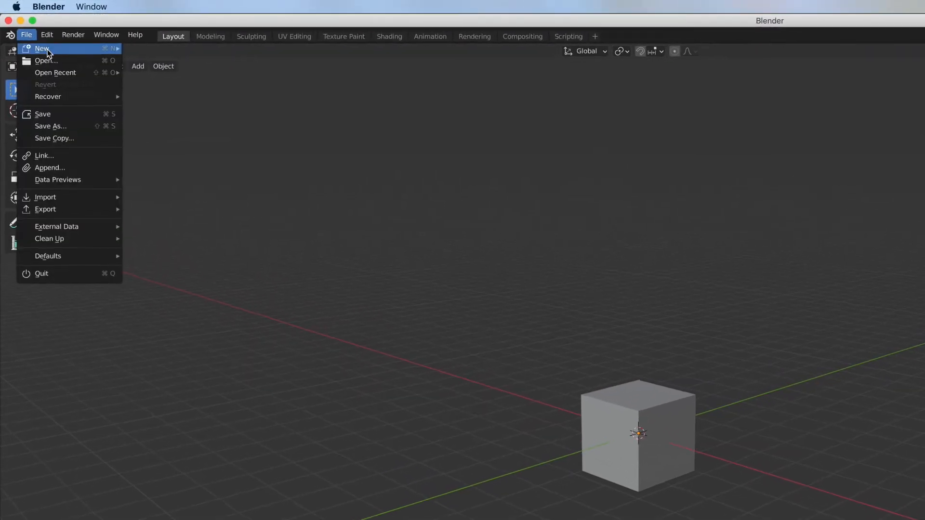
mouse_move(72, 47)
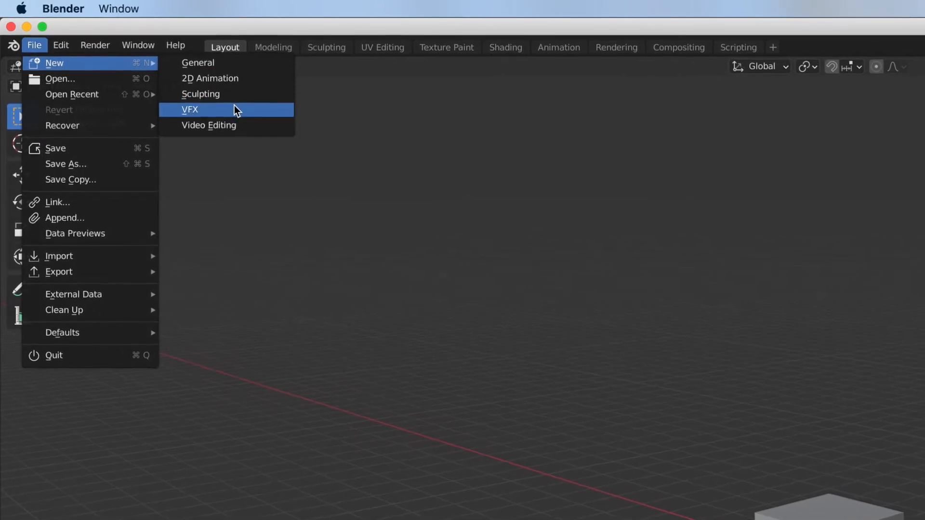
left_click(225, 127)
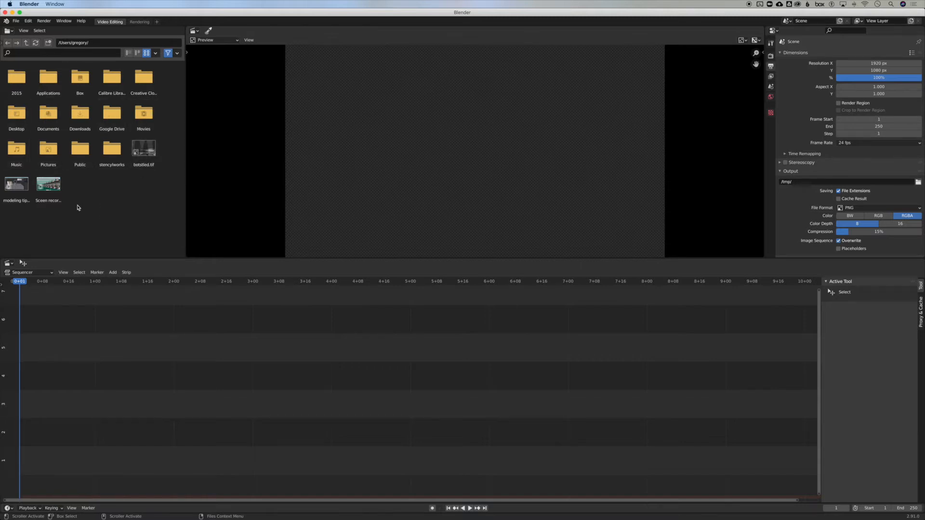
- Browse to the "trip demo files" folder inside Movies in the Video Editing workspace's file browser
left_click(141, 121)
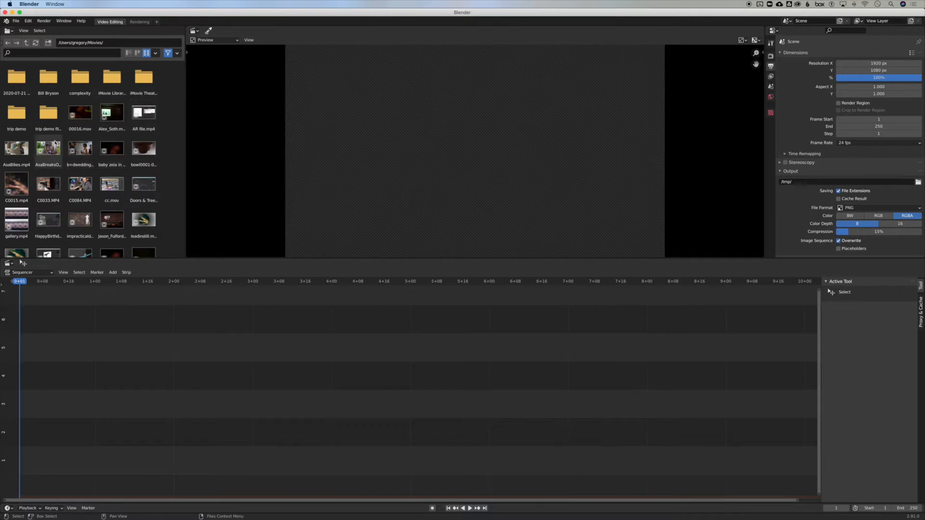
double_click(13, 119)
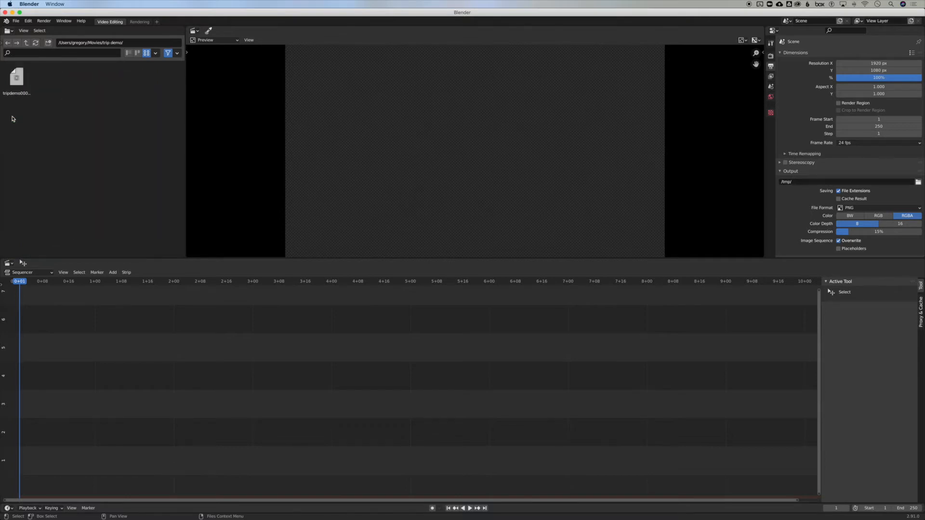
left_click(8, 44)
double_click(56, 110)
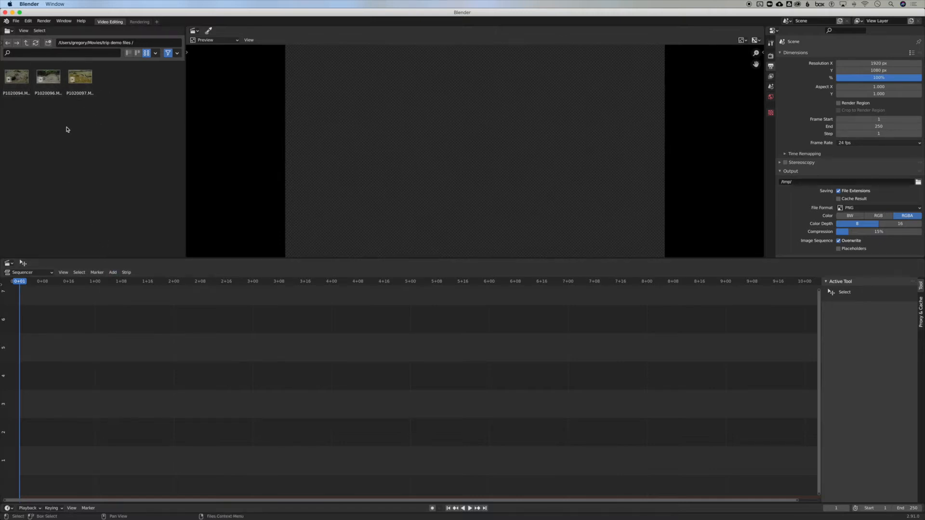
- Switch to Finder and add P1020094.MOV and P1020096.MOV to the start of Blender's sequencer, stacked in channels 1 to 4
mouse_move(218, 513)
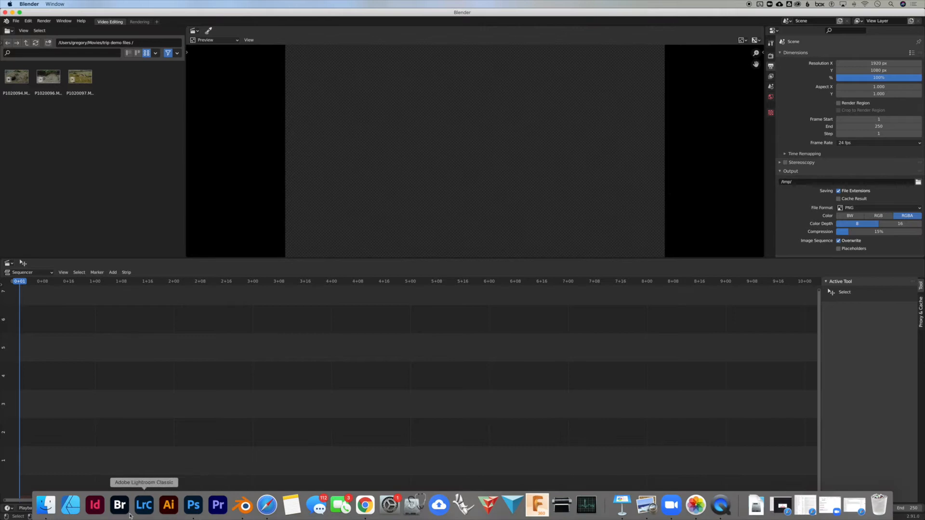
left_click(47, 506)
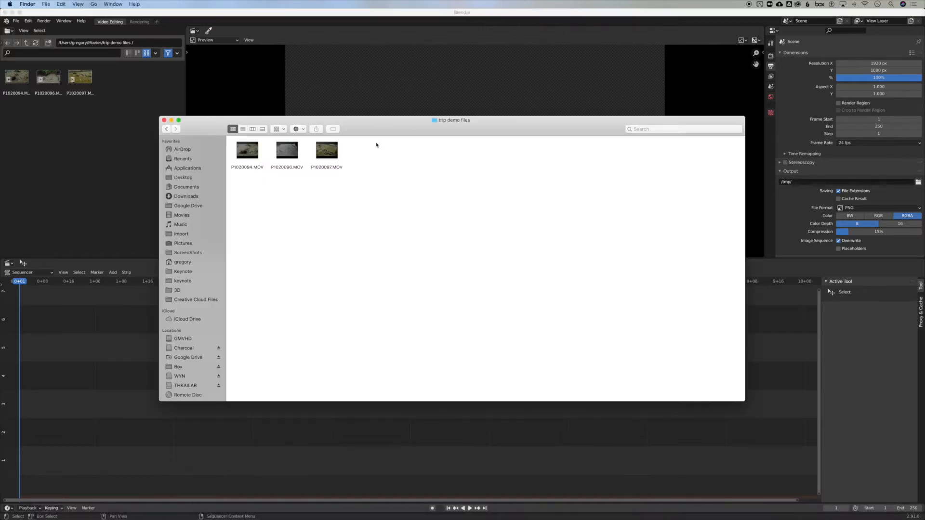
left_click_drag(377, 129, 616, 127)
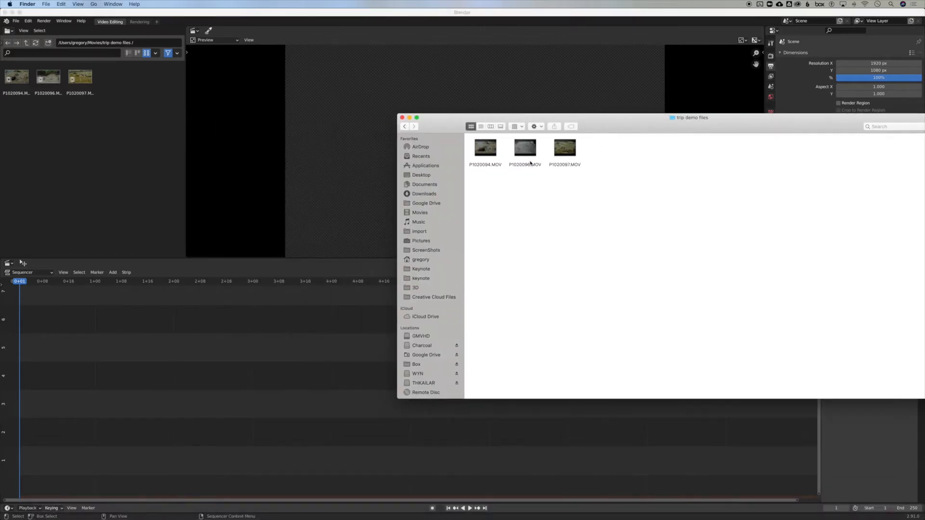
left_click_drag(493, 151, 66, 465)
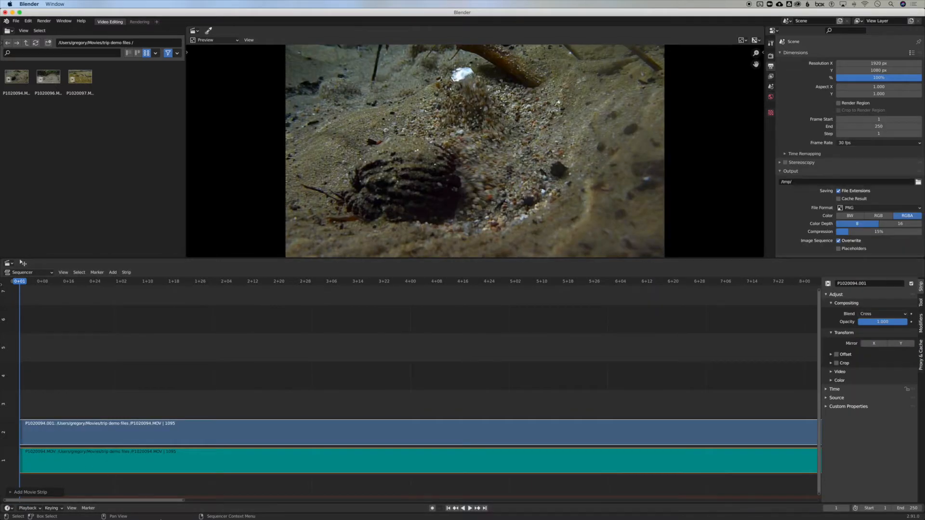
left_click(52, 512)
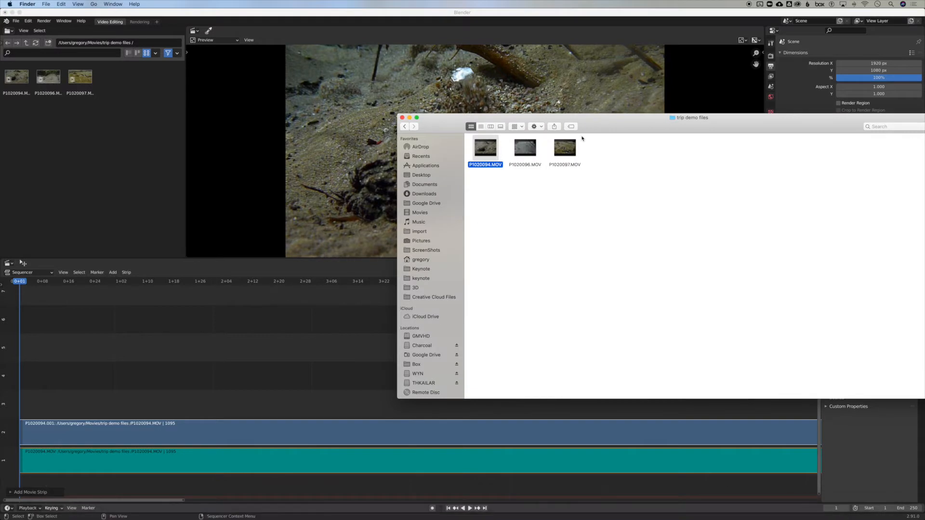
left_click_drag(520, 148, 102, 377)
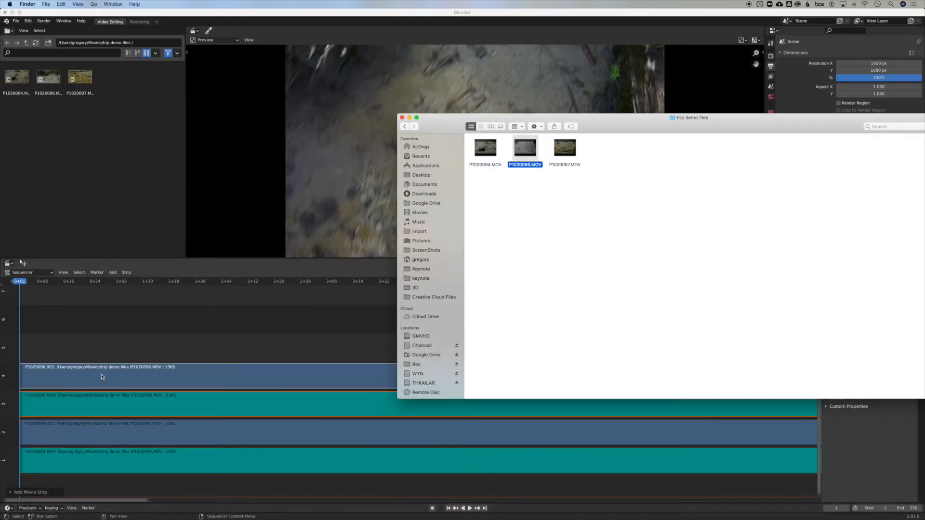
- Try adding P1020097.MOV from Finder to the start of channels 5 and 6, and undo the addition
left_click(560, 144)
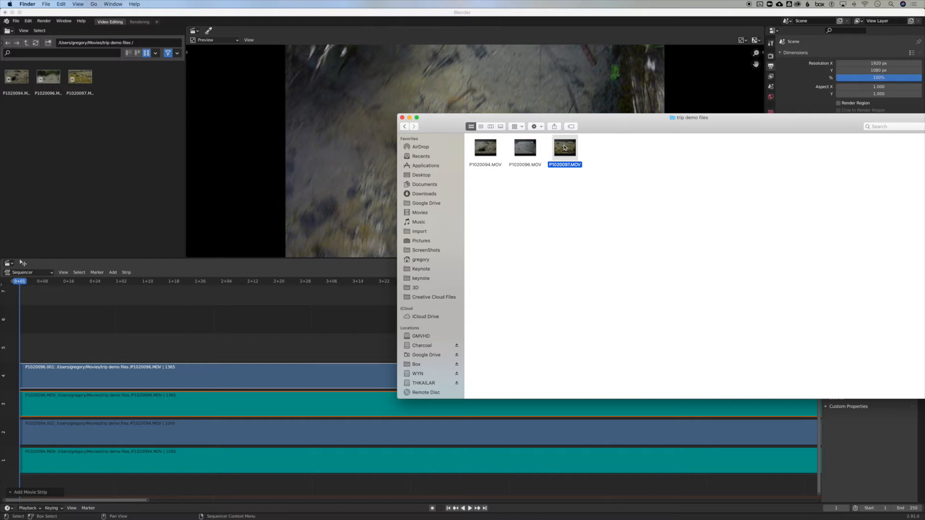
left_click_drag(564, 148, 74, 322)
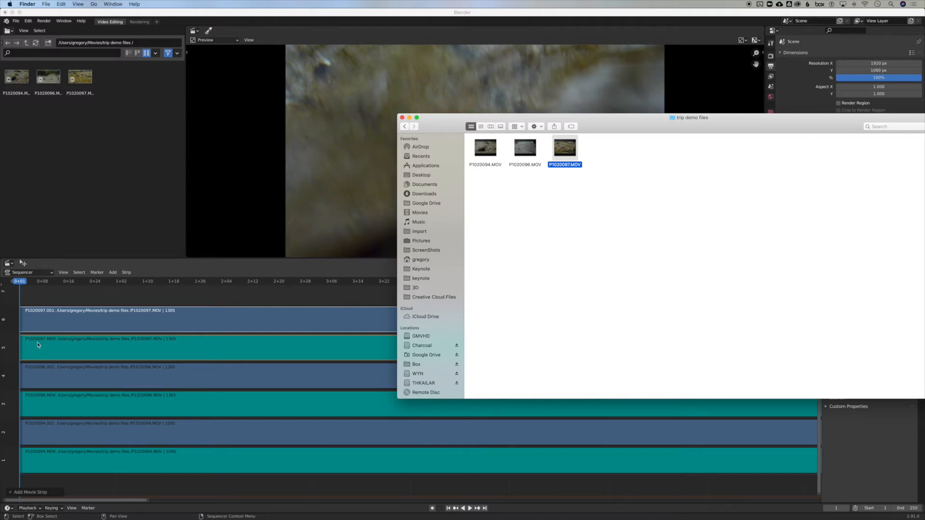
left_click(186, 201)
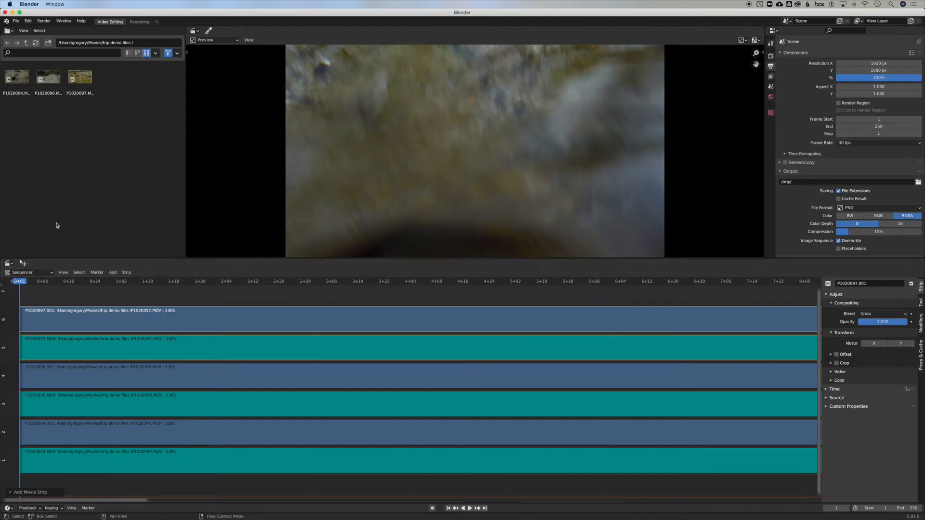
key("ctrl+z")
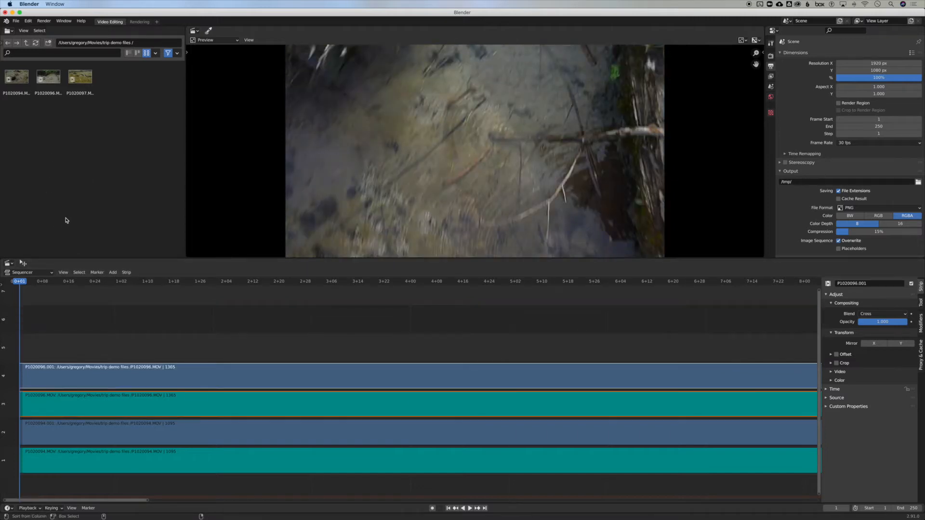
- Add P1020097.MOV from Blender's own file browser to the start of the sequencer in channels 5 and 6
left_click(81, 80)
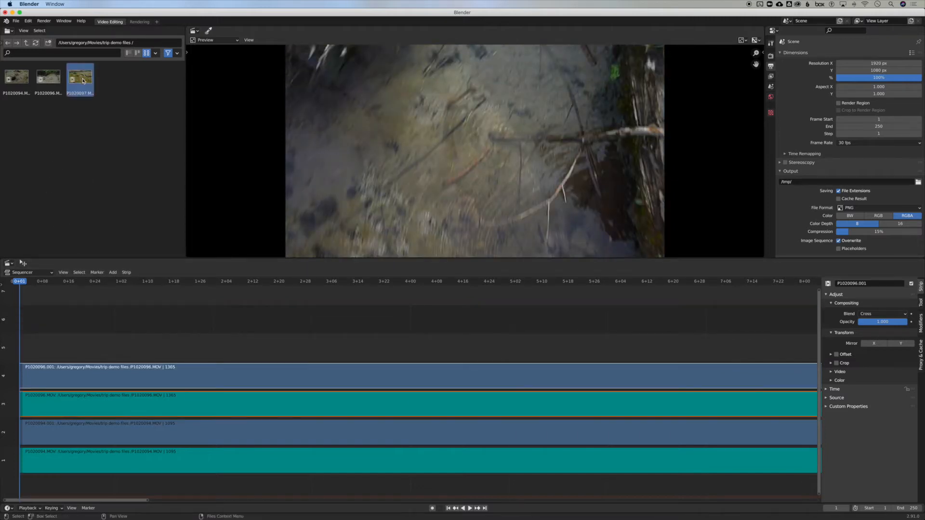
left_click_drag(82, 77, 72, 321)
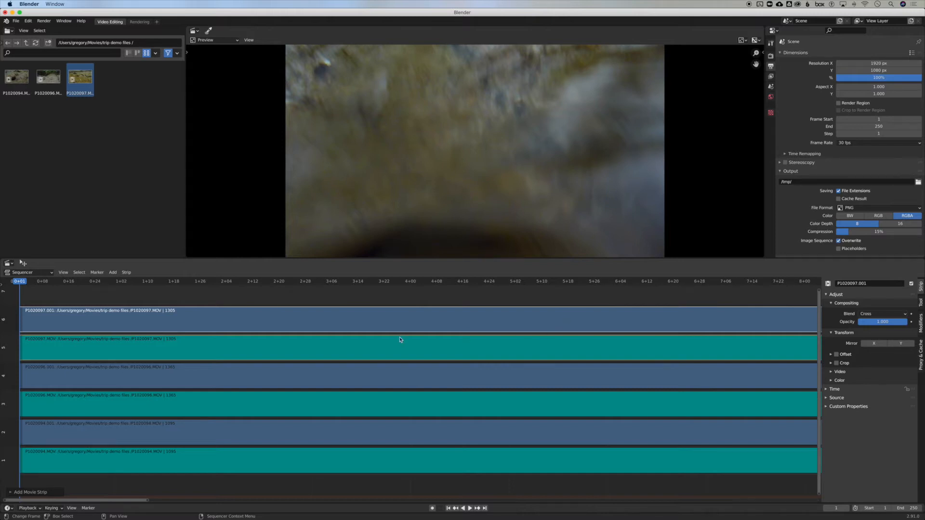
left_click(353, 326)
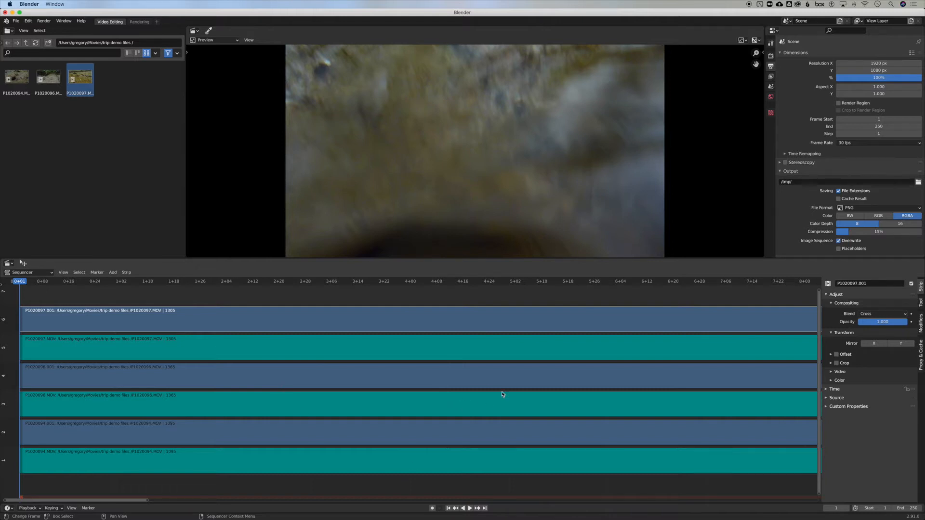
- Examine the strips along the sequencer timeline up to their ends, and fit all strips in the view with Frame All
scroll(502, 394, "right", 10)
scroll(501, 394, "up", 2)
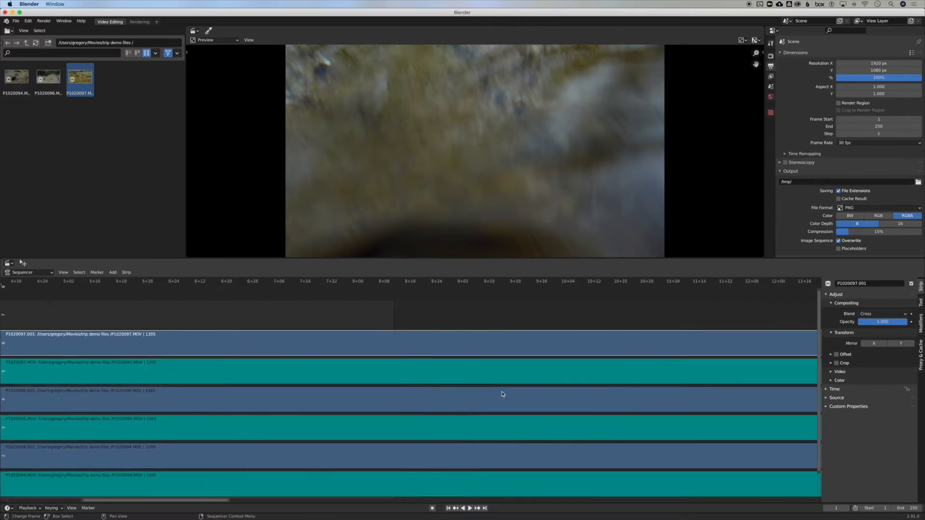
scroll(502, 394, "right", 15)
scroll(502, 394, "down", 2)
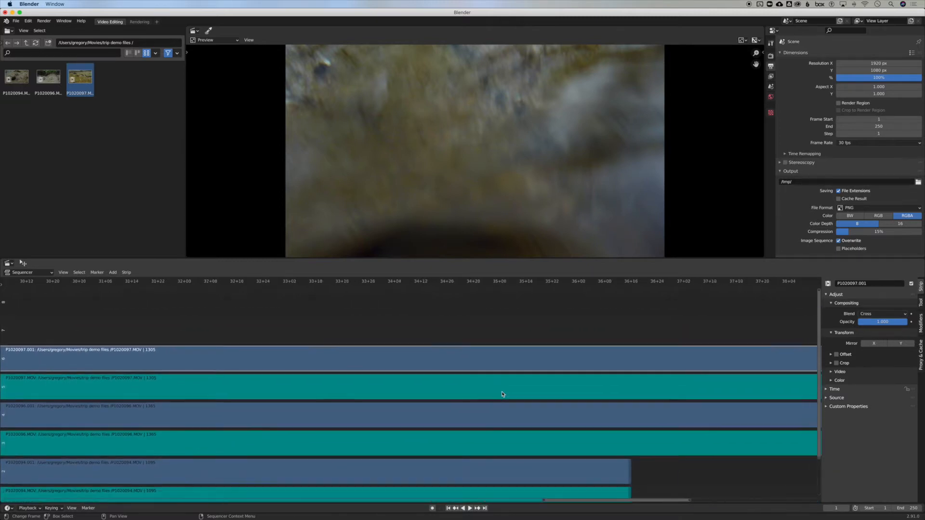
scroll(502, 394, "right", 10)
scroll(502, 394, "left", 8)
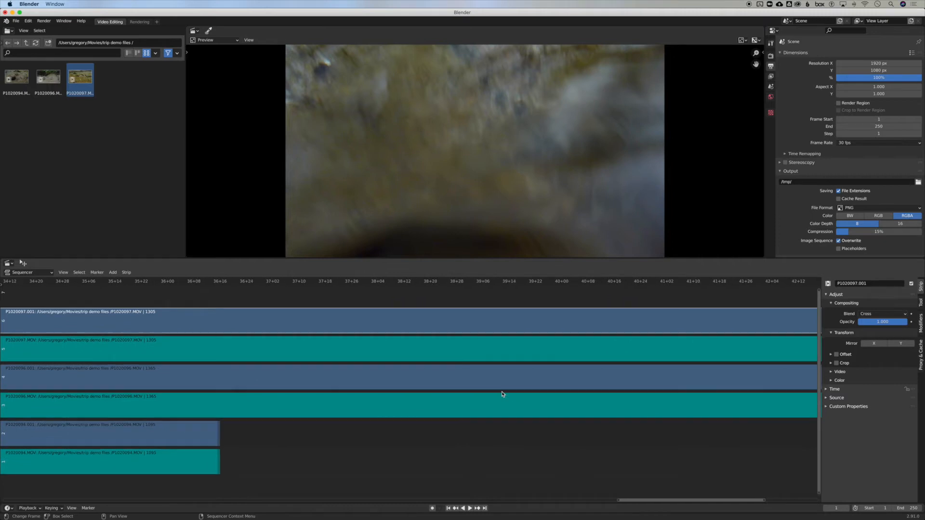
left_click_drag(671, 499, 611, 496)
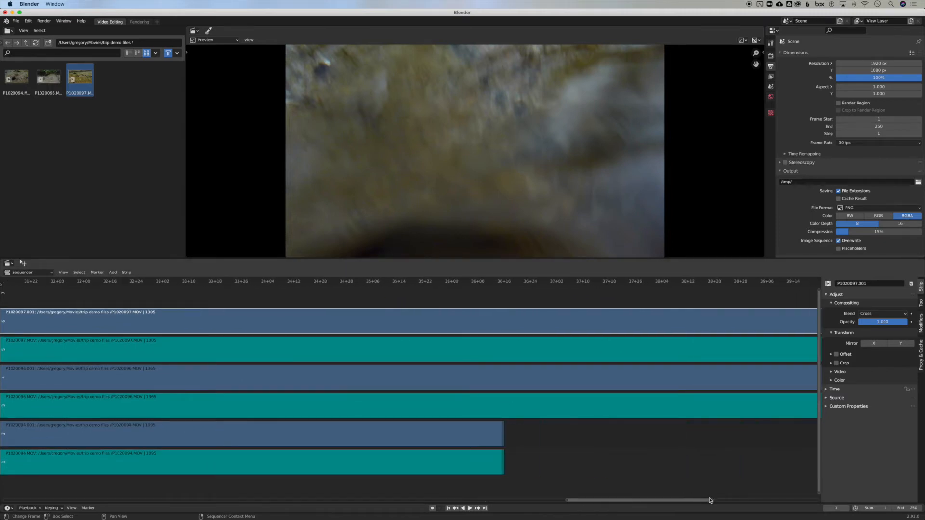
left_click_drag(713, 501, 817, 501)
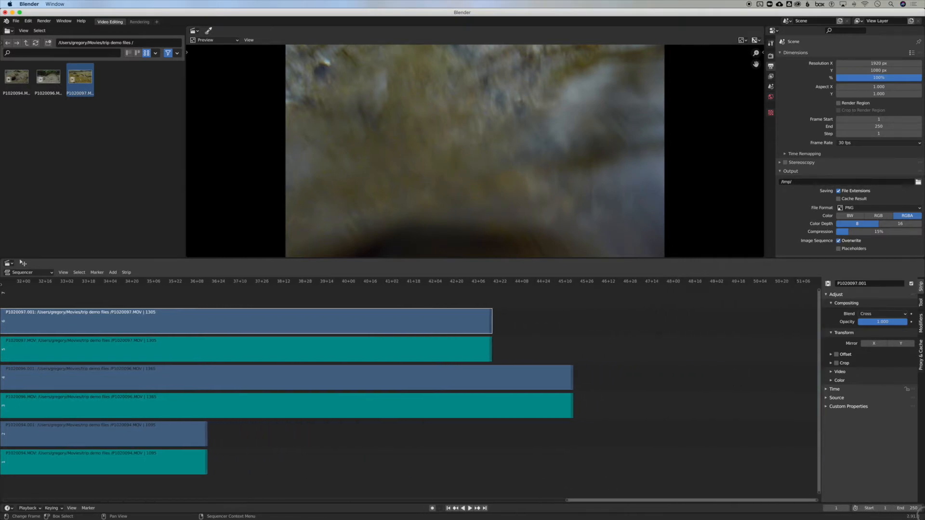
scroll(816, 453, "right", 4)
scroll(816, 453, "up", 8)
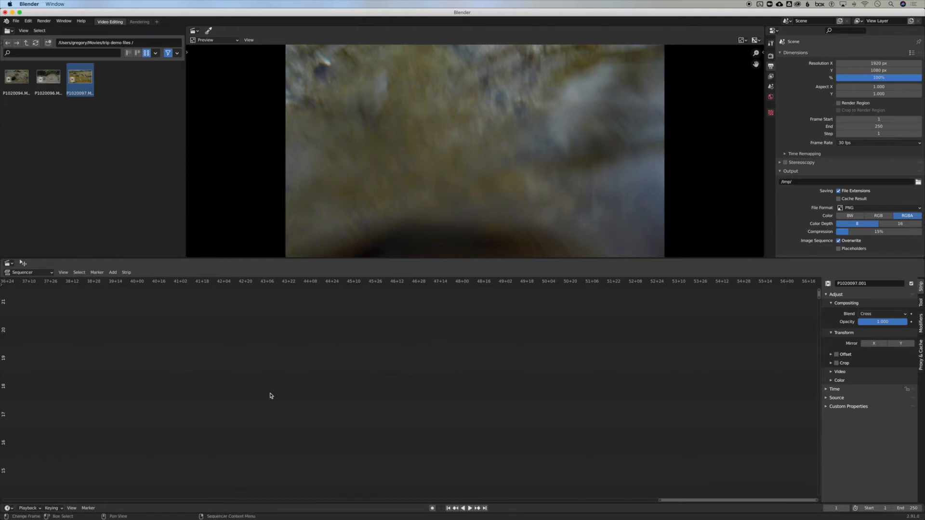
left_click(63, 274)
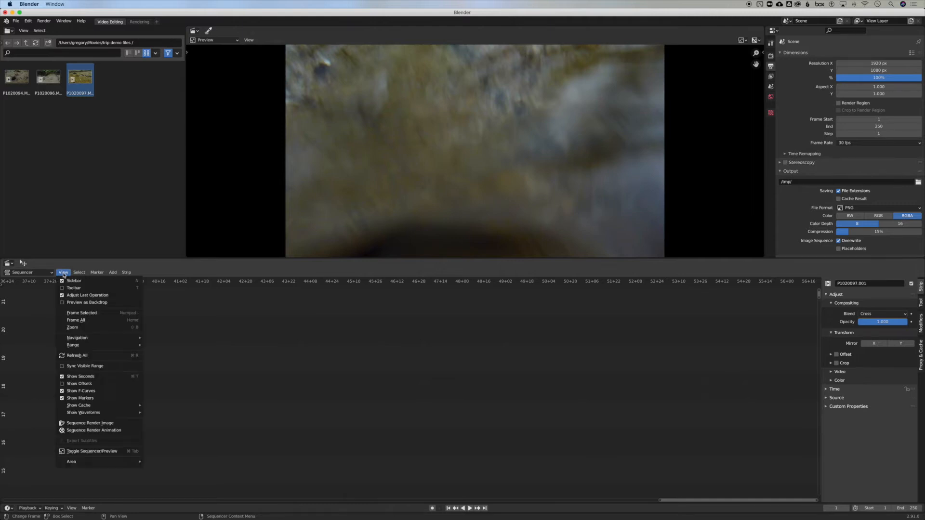
left_click(83, 322)
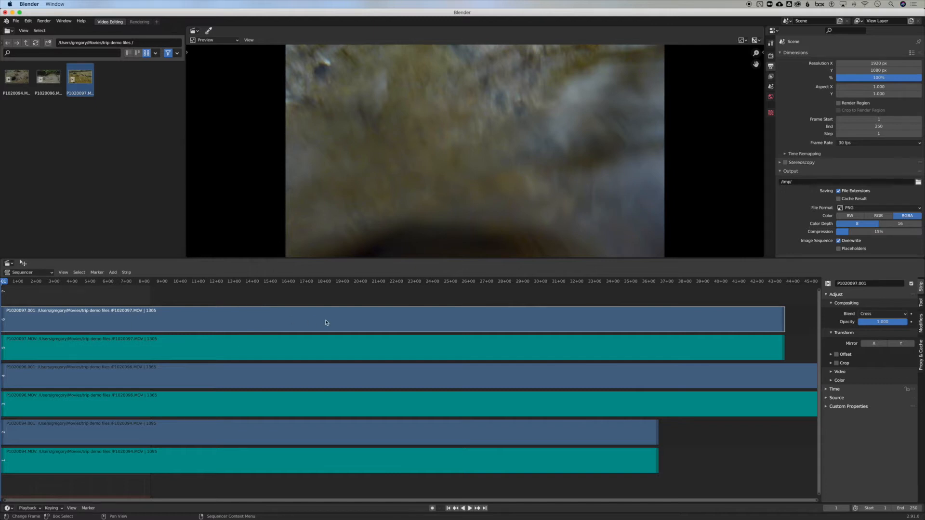
- Delete the audio strips of P1020097.MOV, P1020096.MOV and P1020094.MOV from the sequencer
left_click(314, 351)
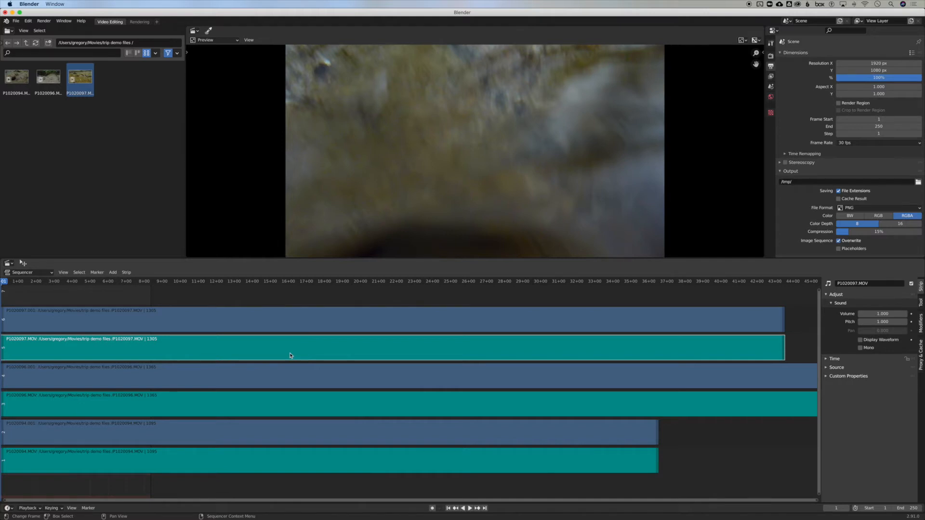
left_click(271, 324)
left_click(268, 340)
key("Delete")
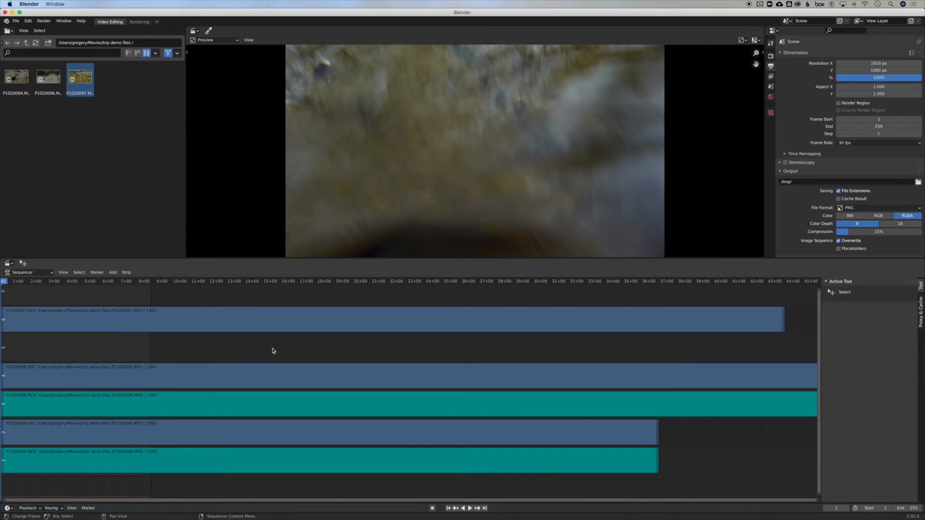
left_click(269, 410)
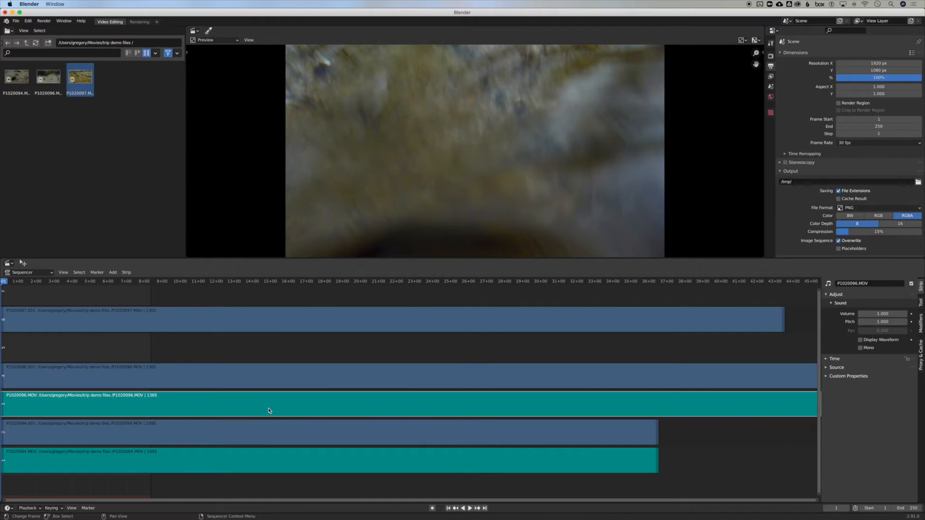
key("Delete")
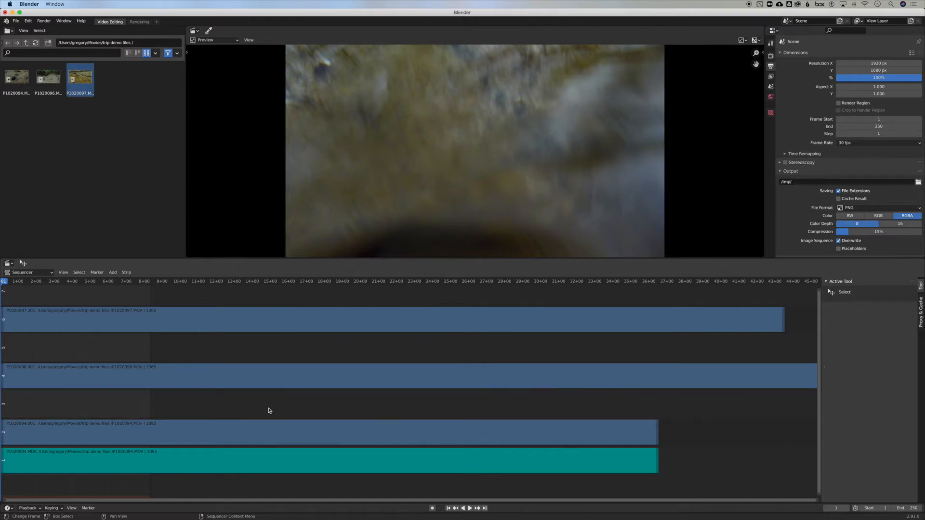
left_click(269, 460)
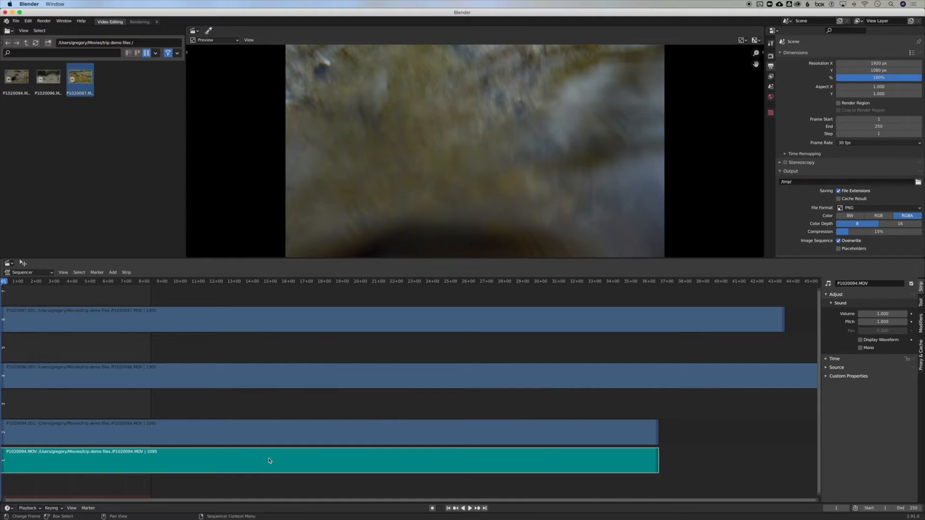
key("Delete")
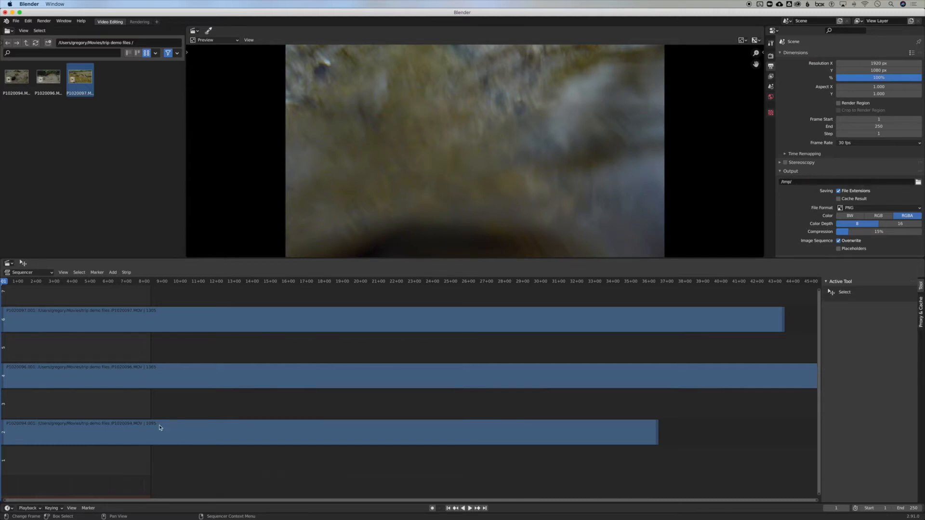
- Add a Transform effect strip to the P1020094.MOV video strip in channel 2
left_click(89, 328)
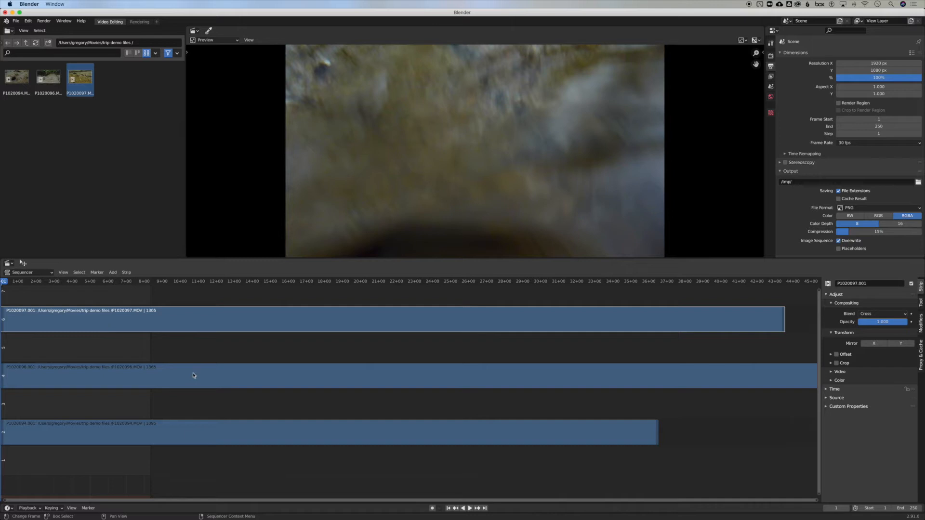
key("Home")
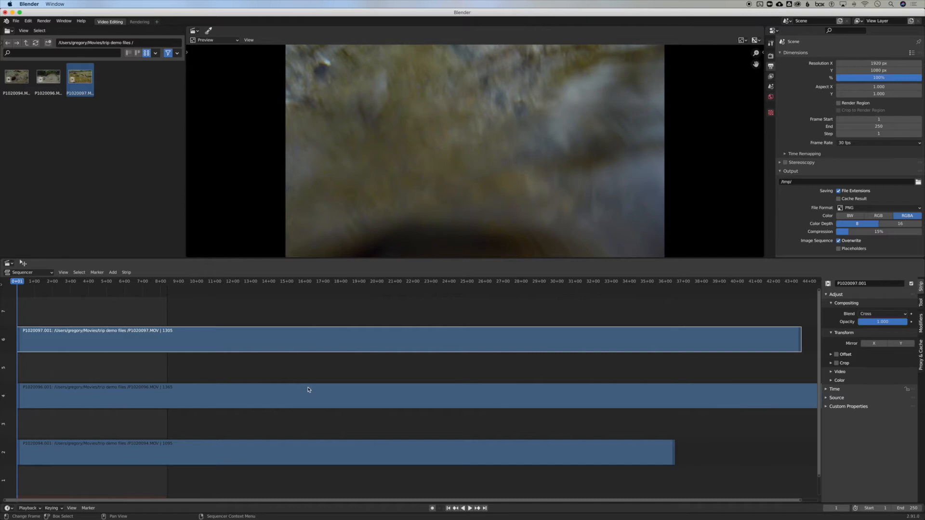
left_click(295, 455)
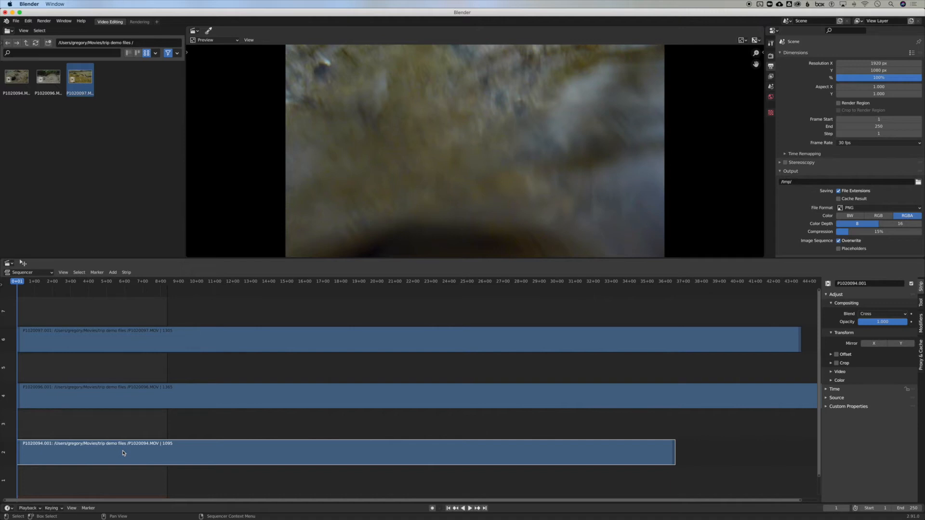
key("shift+a")
mouse_move(122, 452)
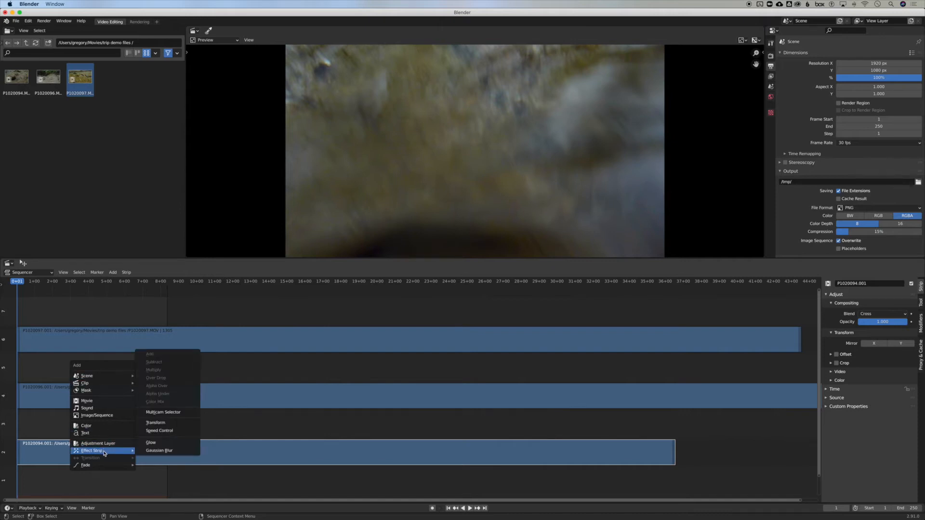
left_click(171, 423)
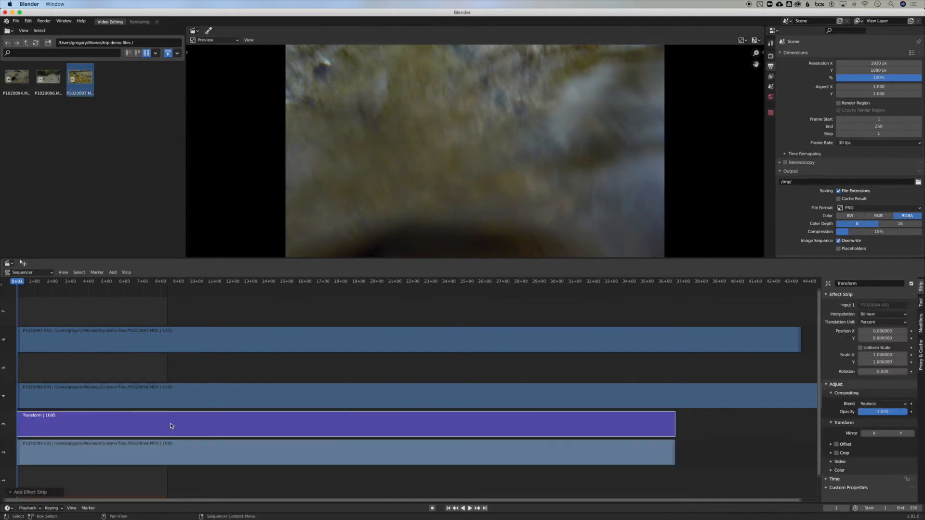
- Add a Transform effect strip to the P1020096.MOV video strip in channel 4
left_click(196, 400)
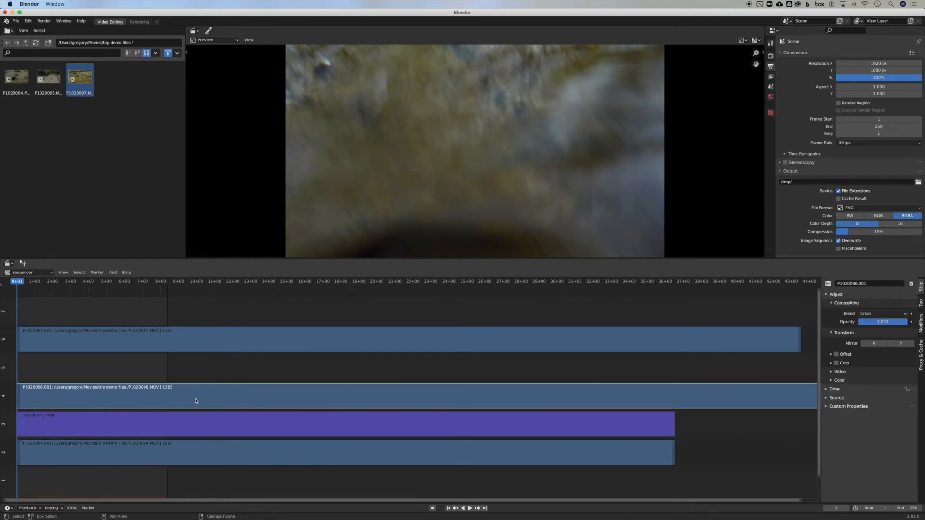
key("shift+a")
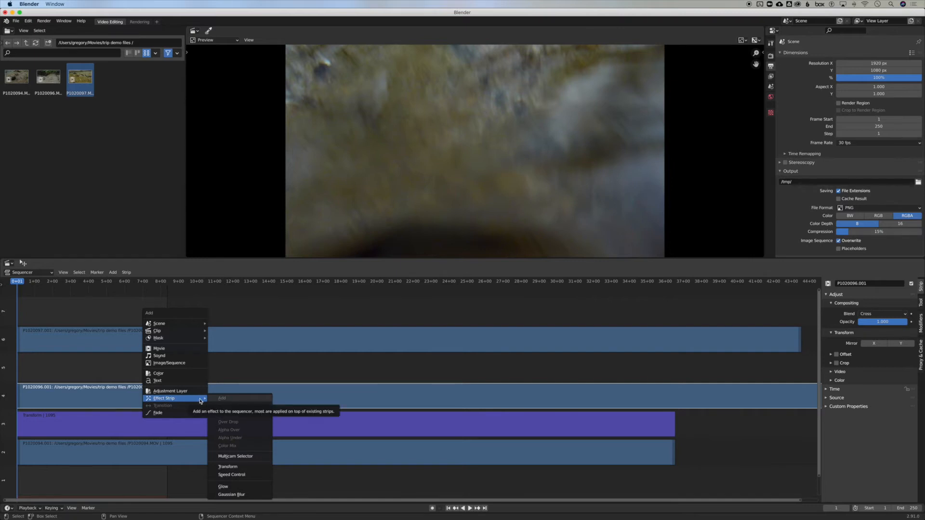
mouse_move(163, 398)
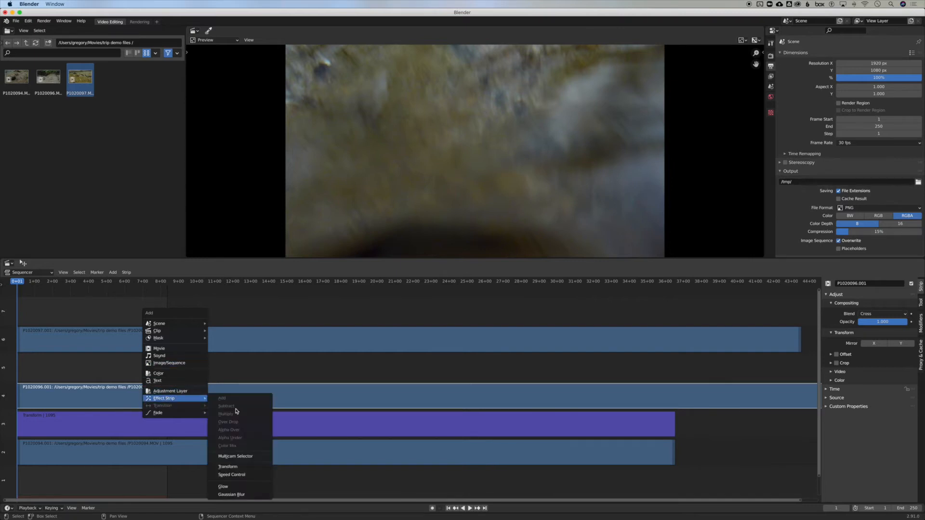
left_click(243, 469)
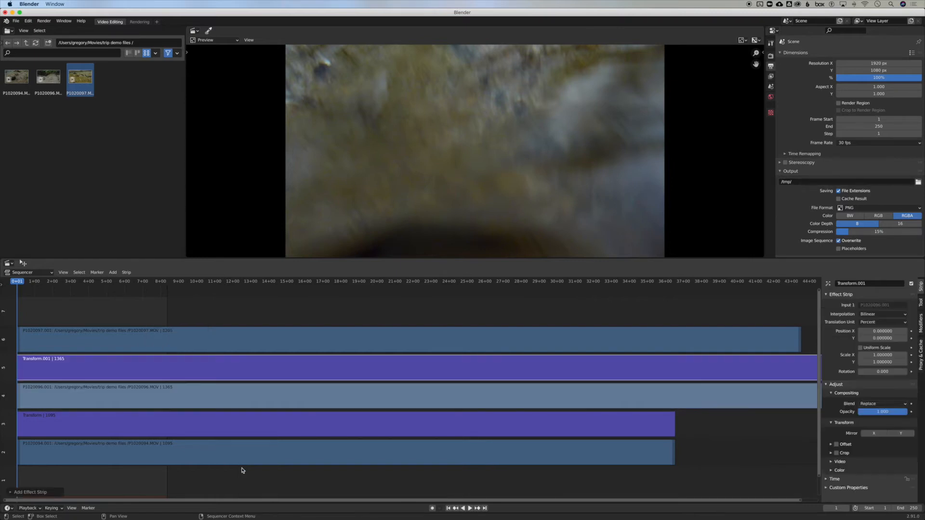
- Add a Transform effect strip to the P1020097.MOV video strip in channel 6
left_click(182, 346)
key("shift+a")
mouse_move(183, 347)
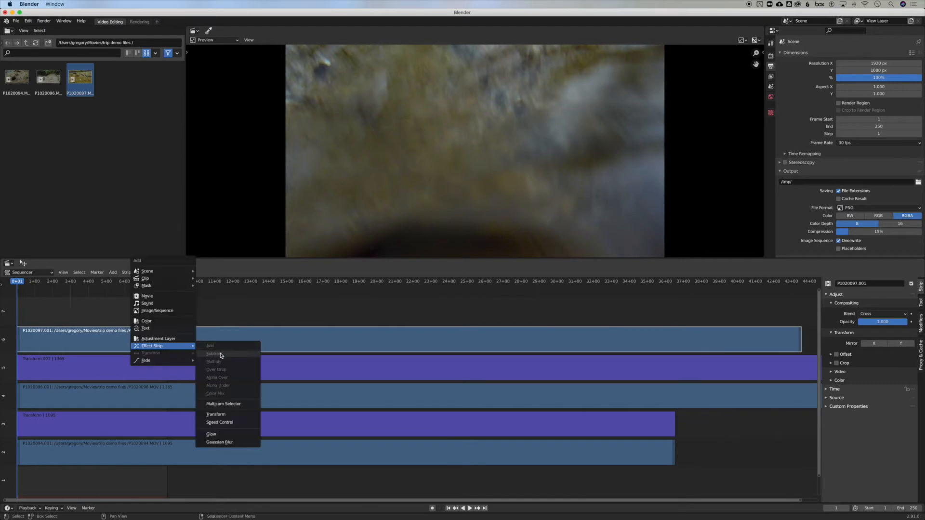
left_click(232, 416)
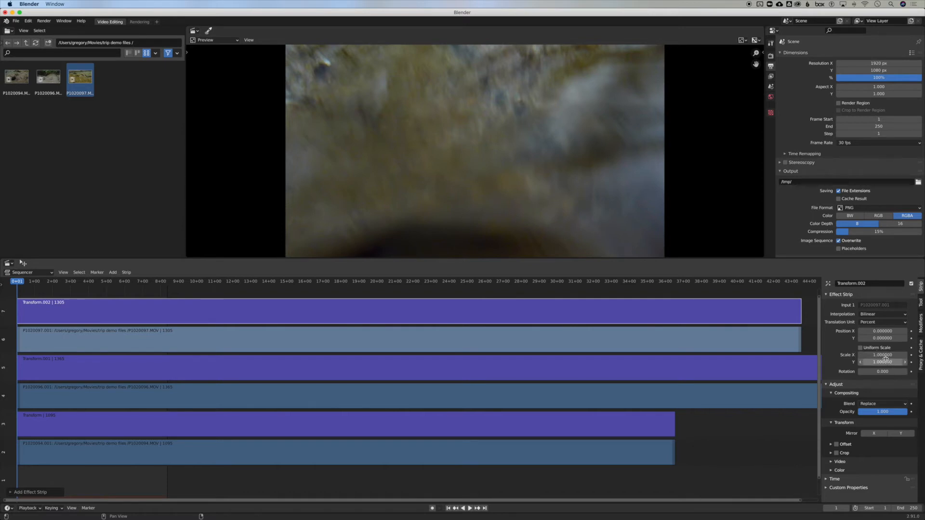
- Give the Transform strip of P1020097.MOV a uniform scale of 0.33 and the Alpha Over blend mode
left_click(861, 348)
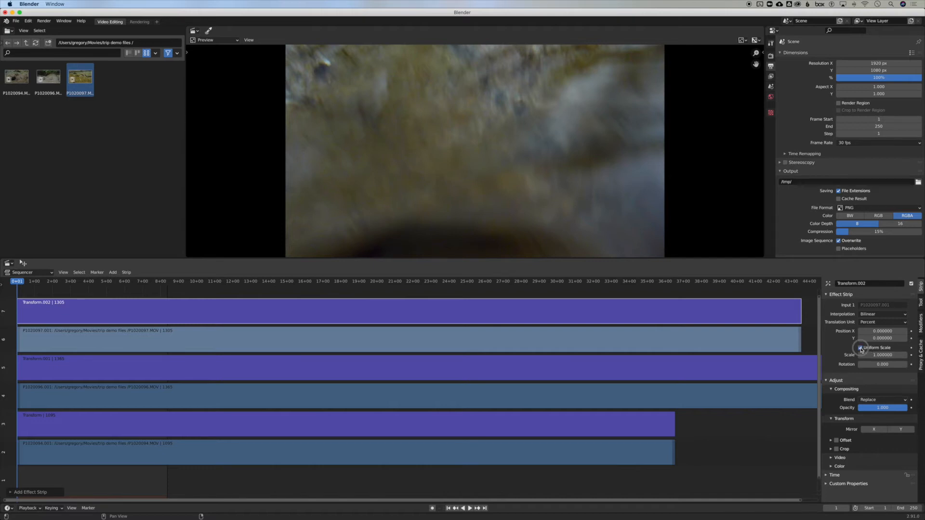
left_click(876, 355)
type("1.0")
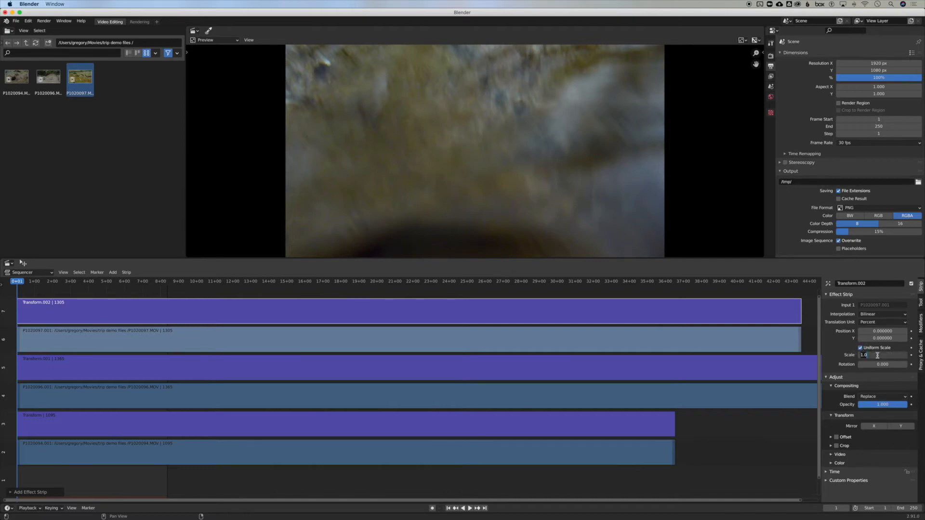
key("BackSpace")
key("Return")
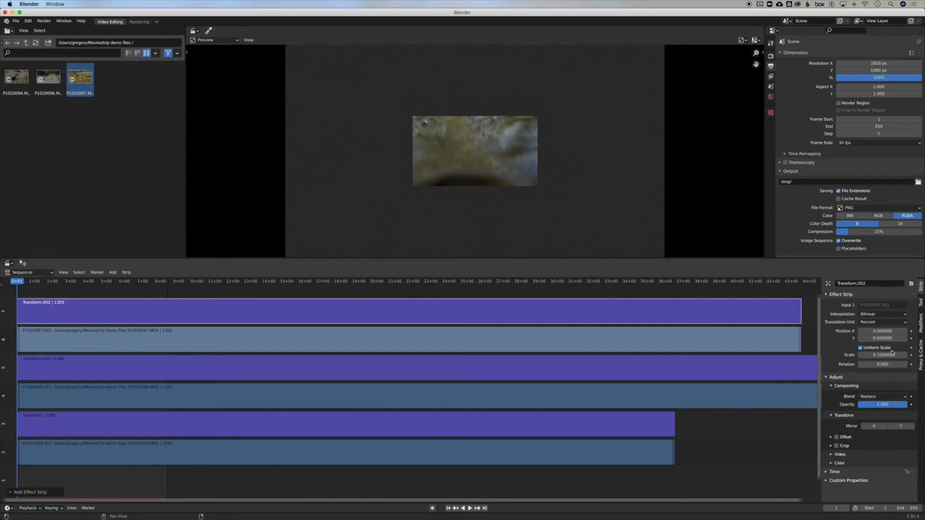
left_click(876, 398)
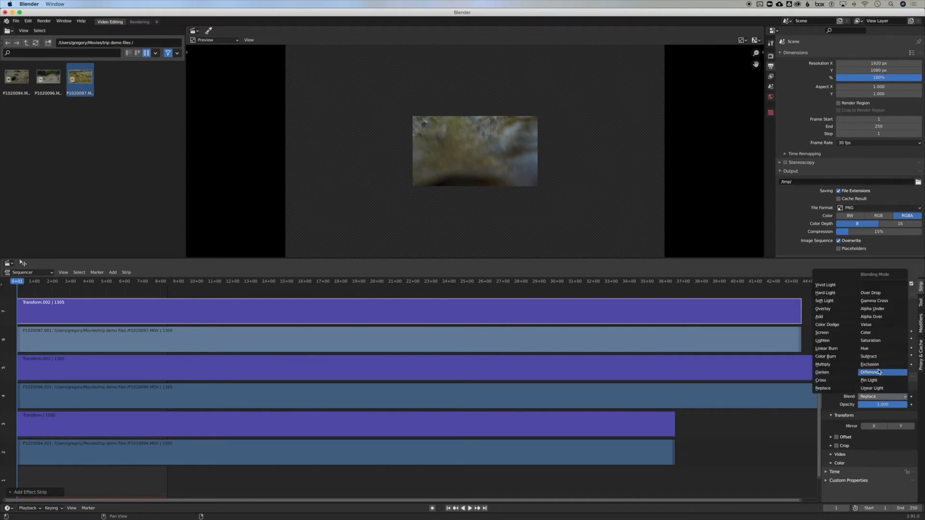
left_click(874, 318)
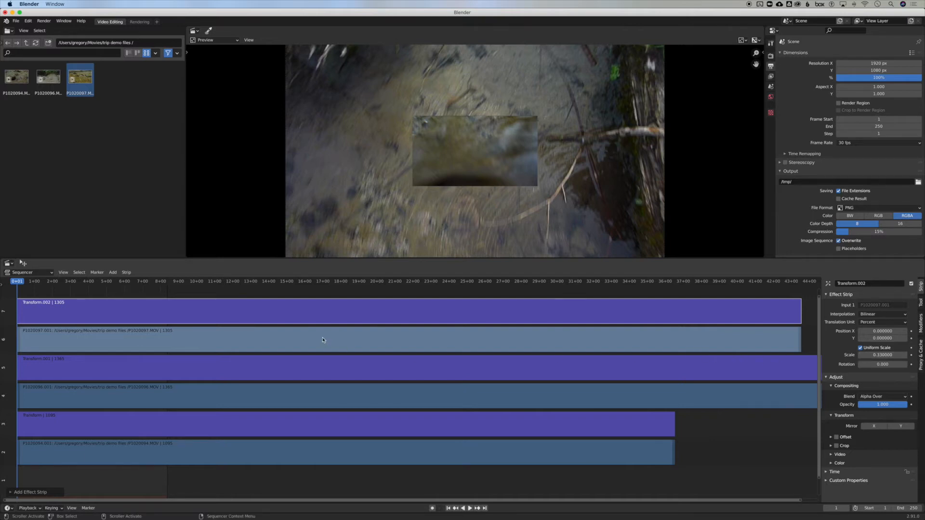
- Set the Transform strip of P1020096.MOV to a uniform scale of 0.33 with Alpha Over blending
left_click(358, 367)
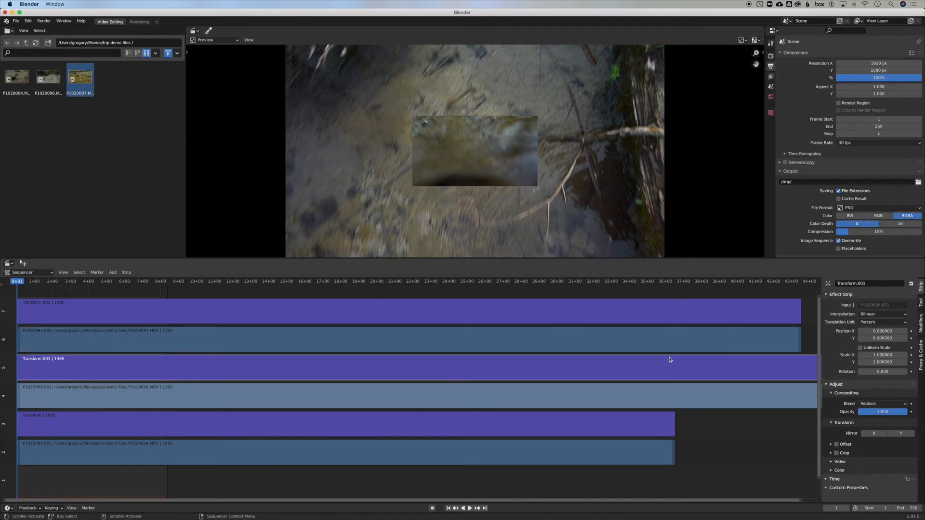
left_click(884, 348)
left_click(883, 355)
type("1.0")
key("BackSpace")
key("BackSpace")
key("BackSpace")
type(".33")
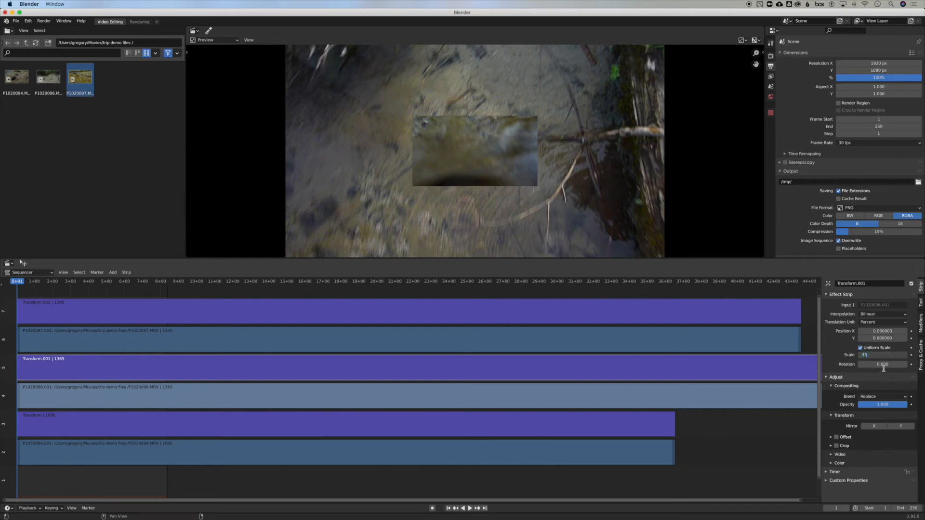
left_click(880, 396)
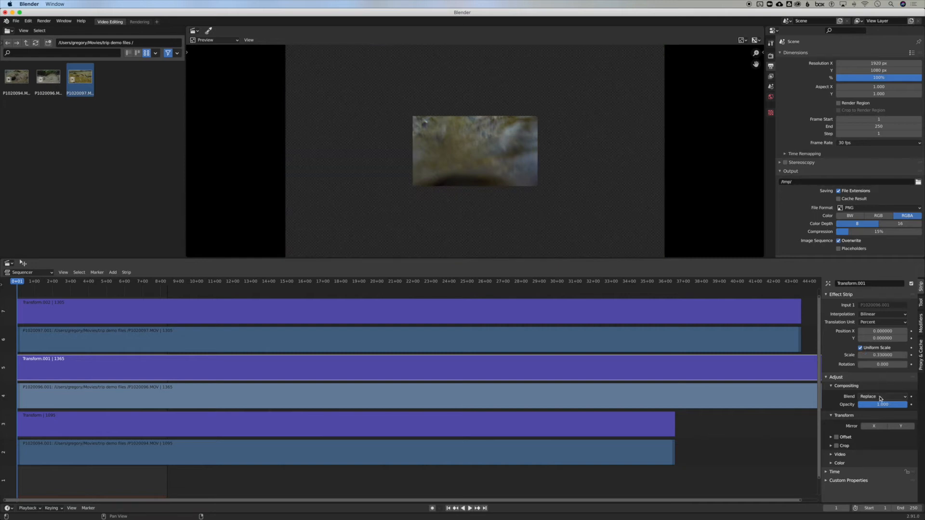
left_click(880, 397)
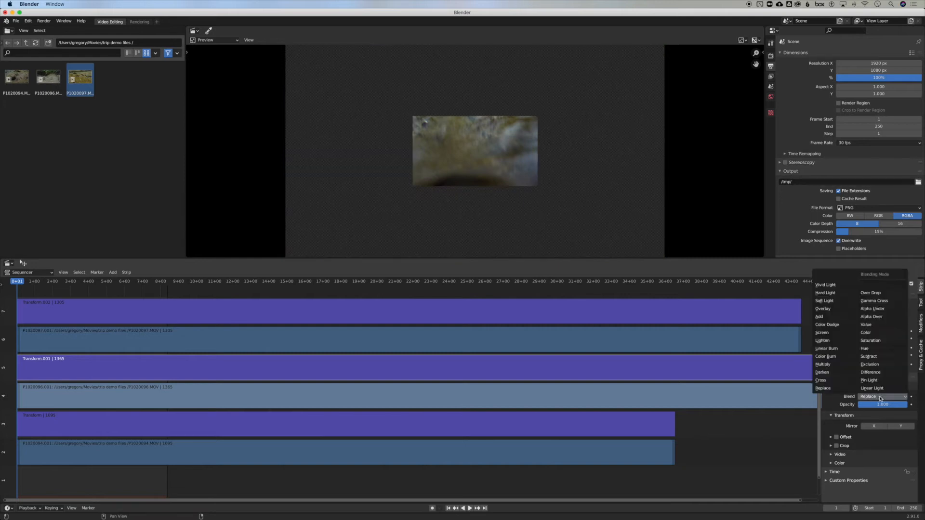
left_click(882, 316)
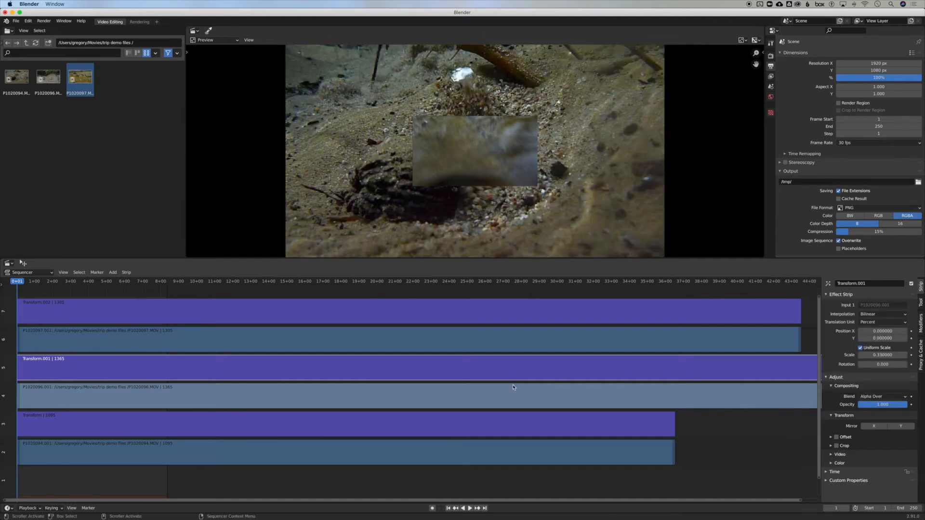
- Set the Transform strip of P1020094.MOV to a uniform scale of 0.33 with Alpha Over blending
left_click(515, 423)
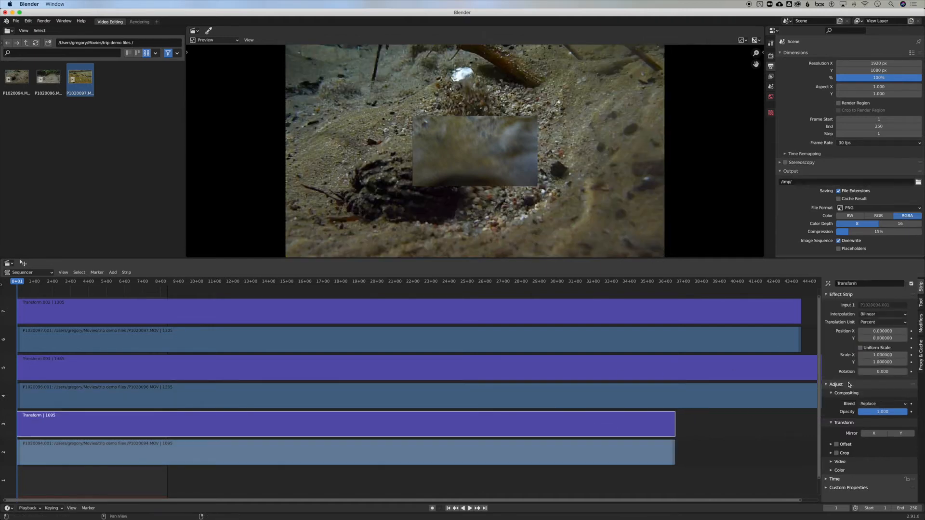
left_click(877, 348)
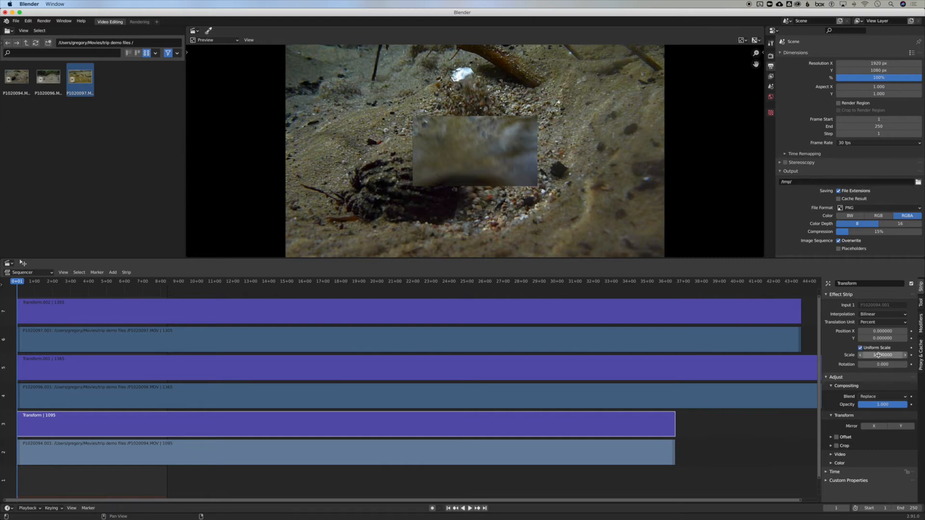
left_click(883, 355)
type("1.0")
key("BackSpace")
key("BackSpace")
key("BackSpace")
key("Return")
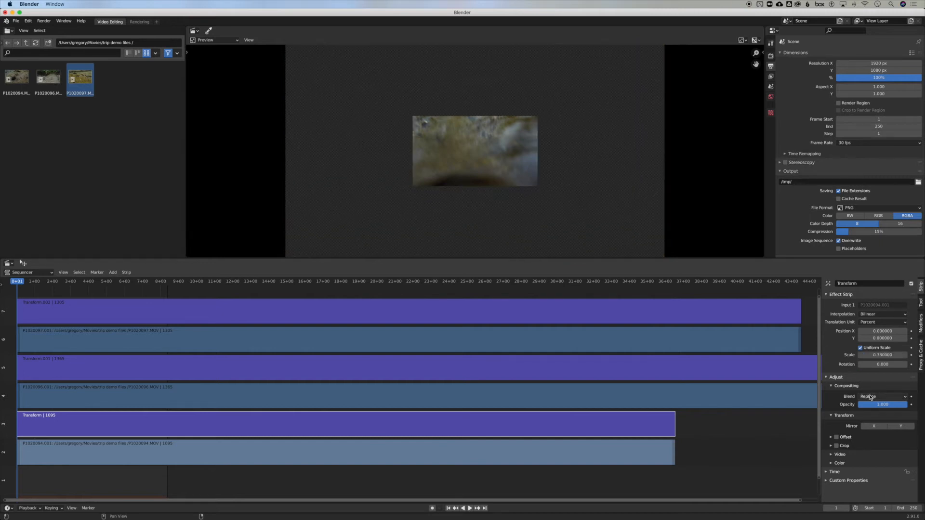
left_click(869, 397)
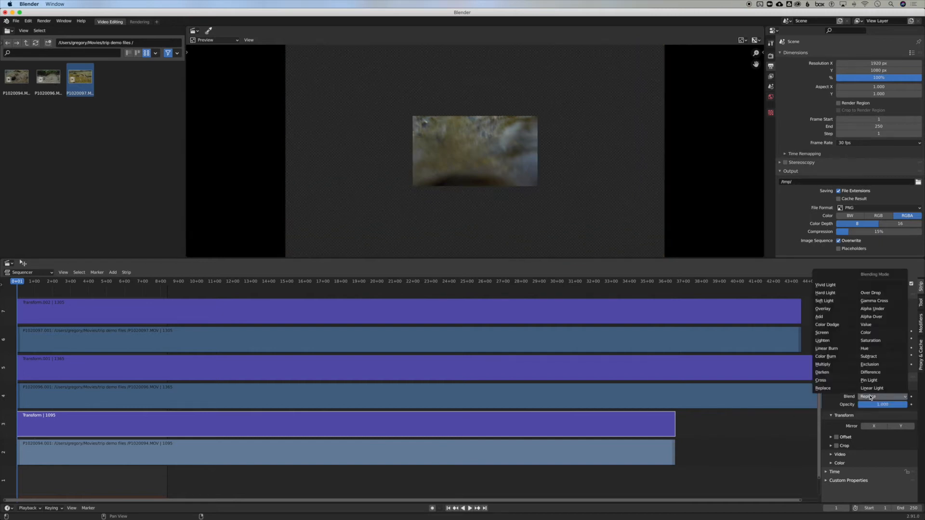
left_click(887, 316)
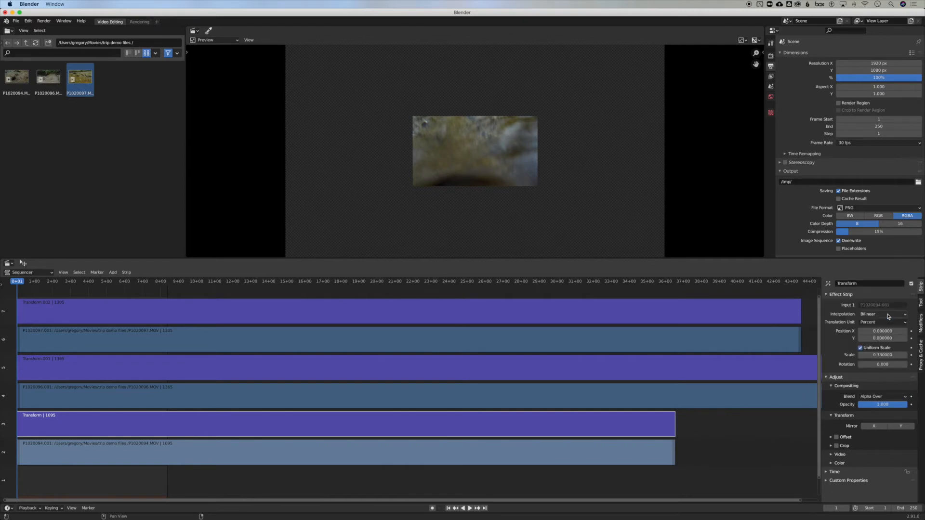
- Try the Alpha Under blend mode on the Transform strip of P1020094.MOV, and switch back to Alpha Over
left_click(886, 398)
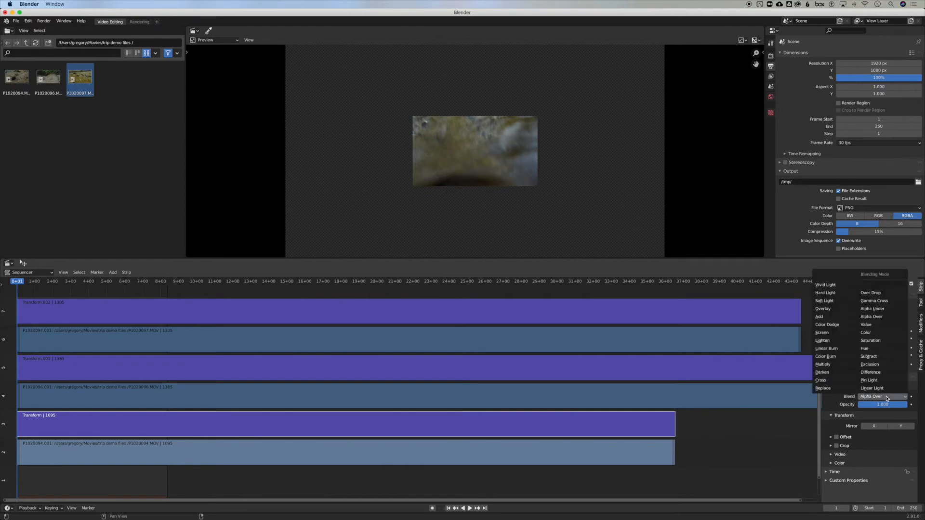
left_click(887, 308)
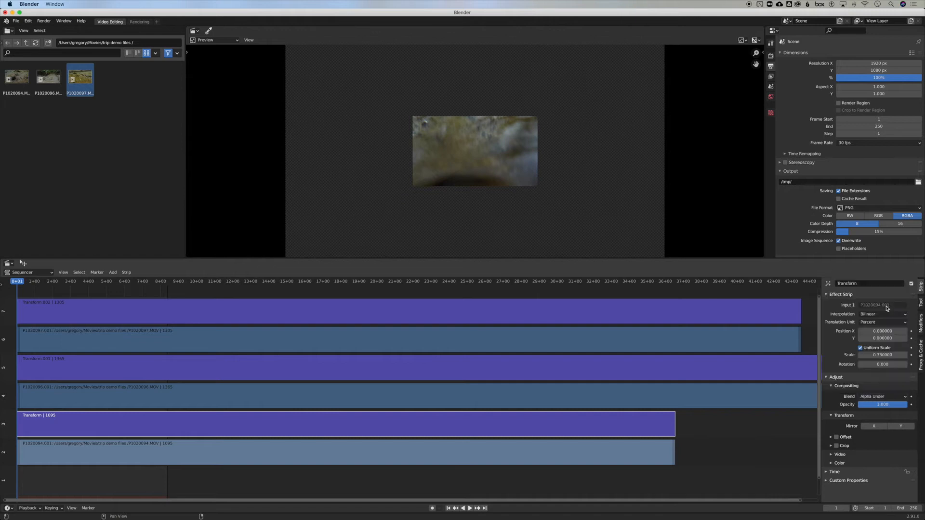
left_click(886, 396)
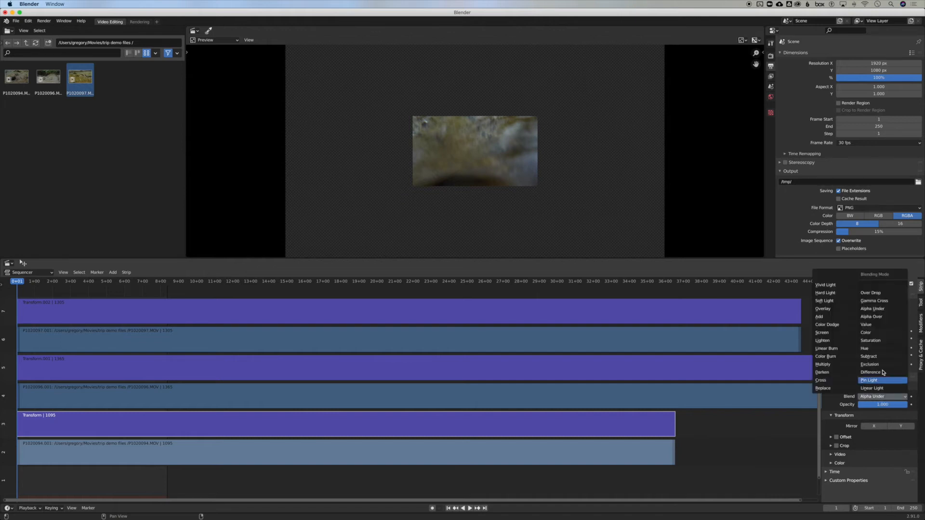
left_click(878, 317)
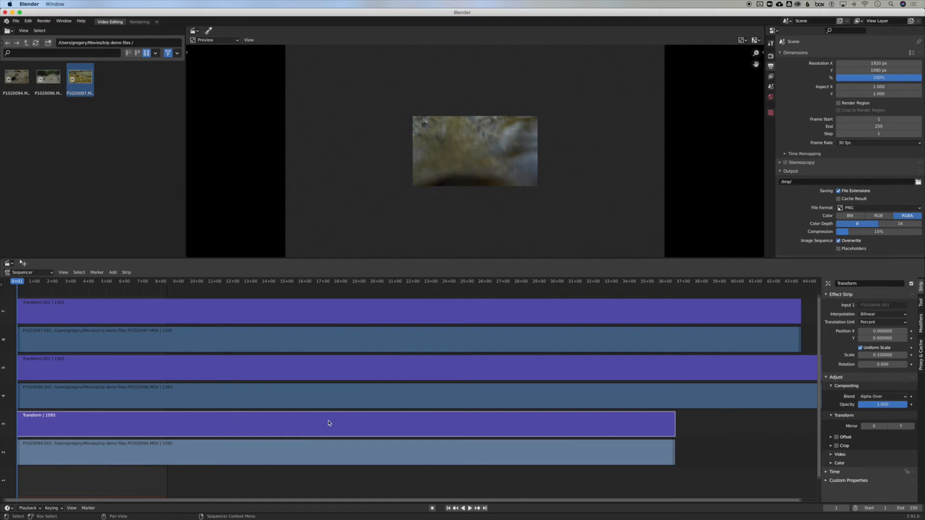
- Move the P1020097.MOV picture to the frame's right edge by setting its Transform strip's Position X to 33.48, without a keyframe
left_click(334, 317)
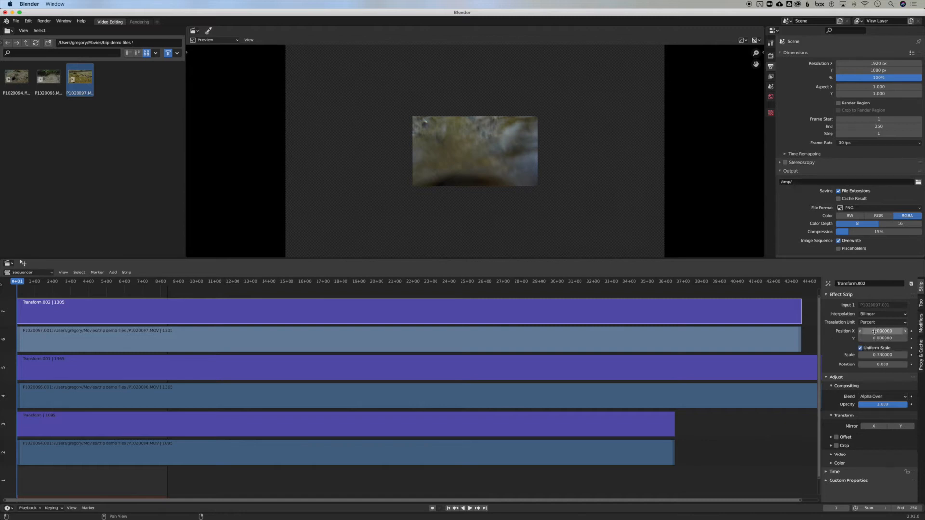
left_click_drag(875, 331, 905, 331)
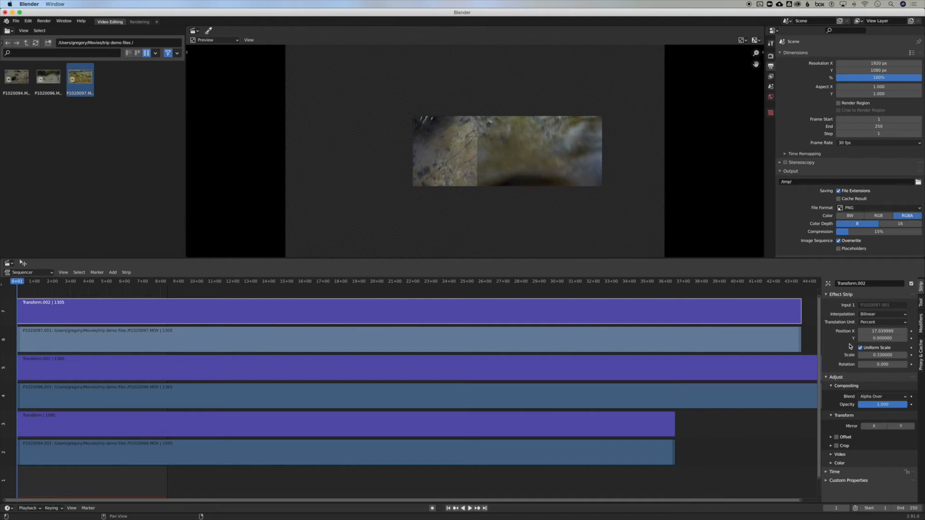
key("BackSpace")
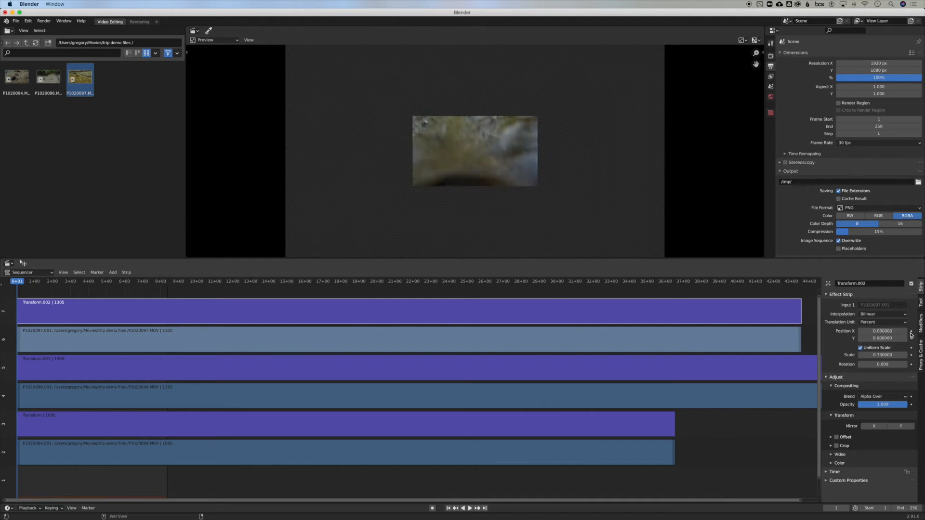
left_click(911, 332)
mouse_move(875, 329)
left_mouse_down()
mouse_move(921, 330)
mouse_move(874, 329)
left_mouse_up()
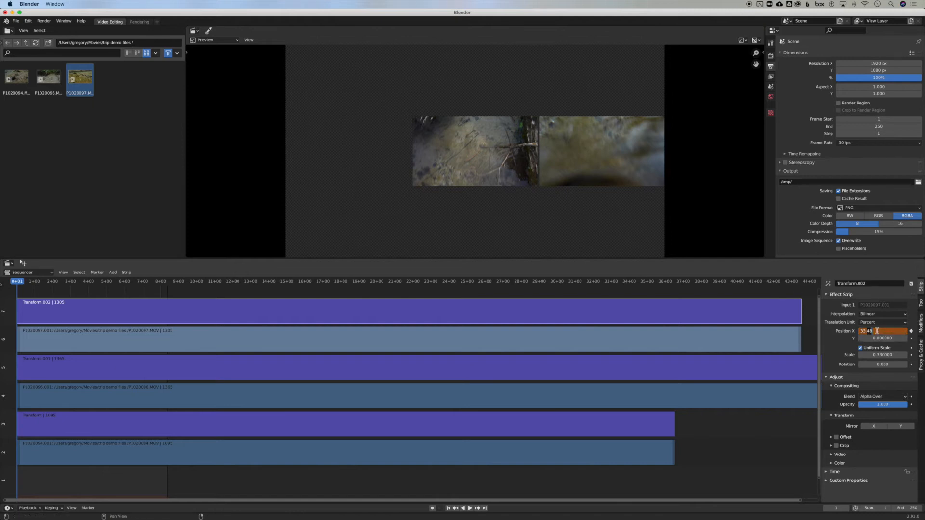
left_click(865, 331)
left_click(914, 333)
left_click(897, 331)
left_click_drag(896, 331, 850, 328)
key("Return")
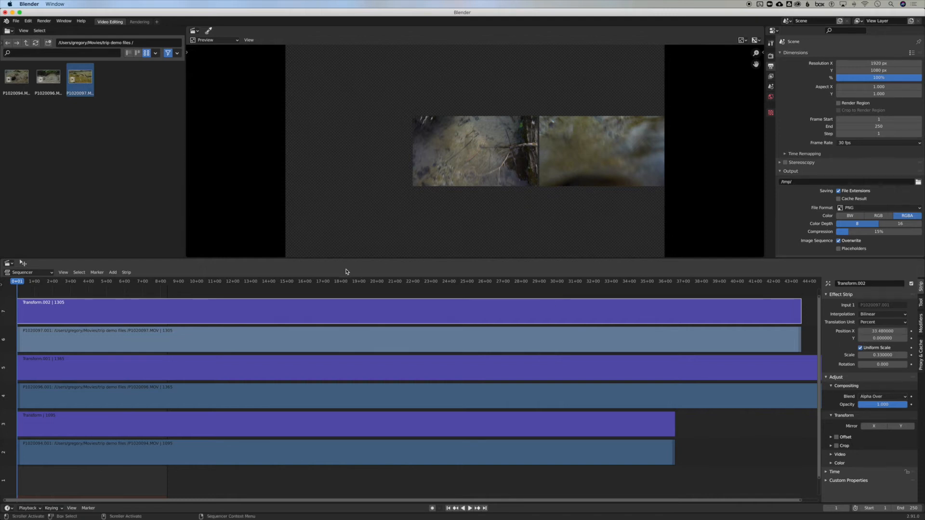
- Move the P1020094.MOV picture to the frame's left edge by setting its Transform strip's Position X to -33.48
left_click(282, 361)
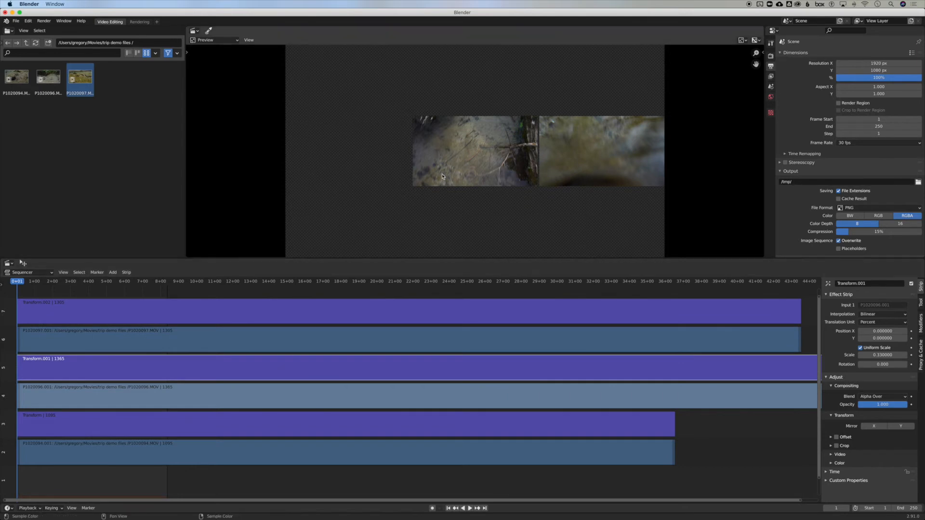
left_click(286, 431)
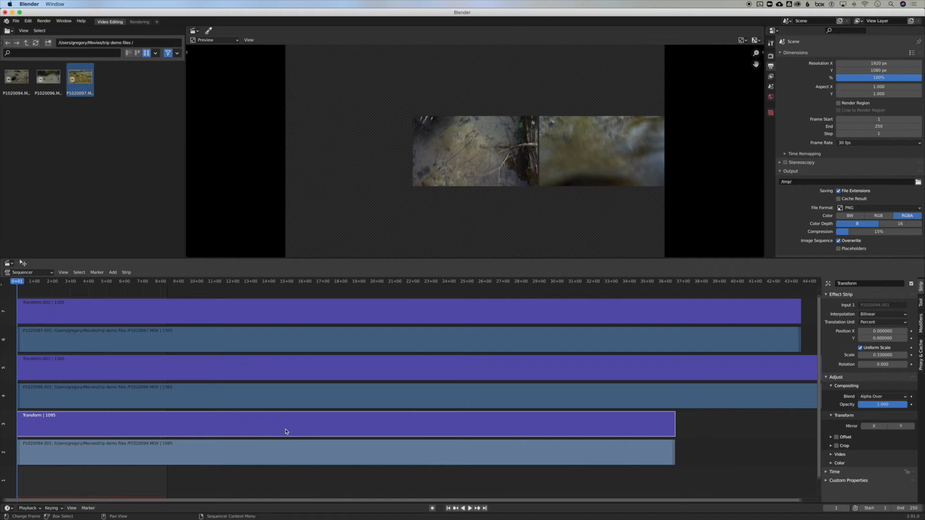
left_click(880, 330)
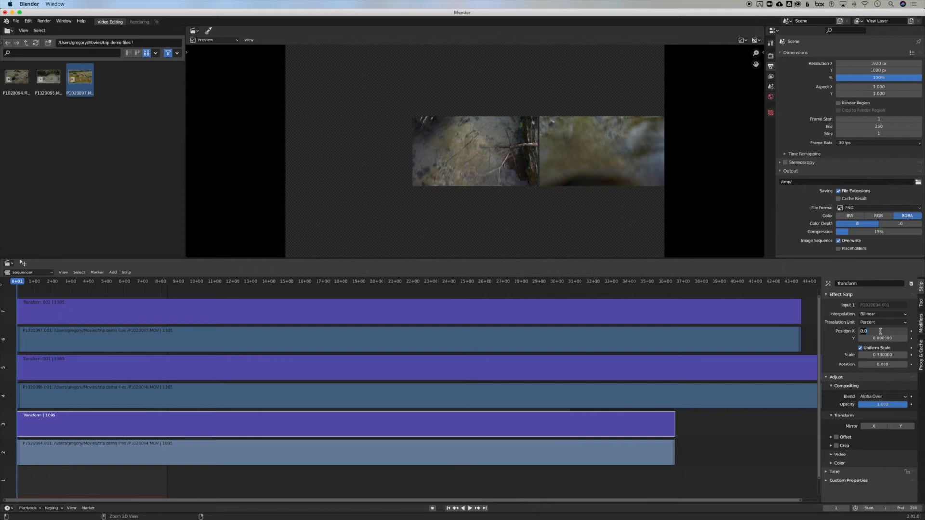
type("33.48")
key("Return")
left_click(867, 331)
left_click(876, 332)
type("-")
key("Return")
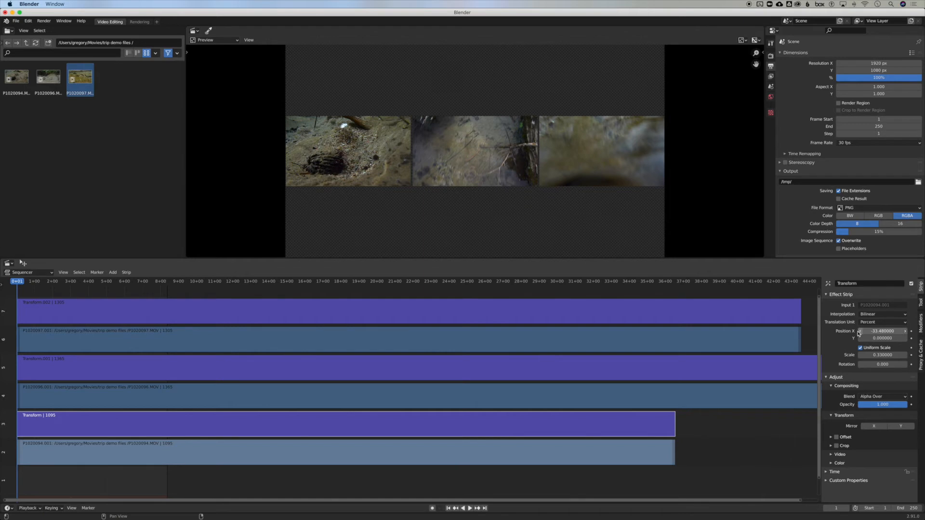
left_click_drag(884, 331, 885, 332)
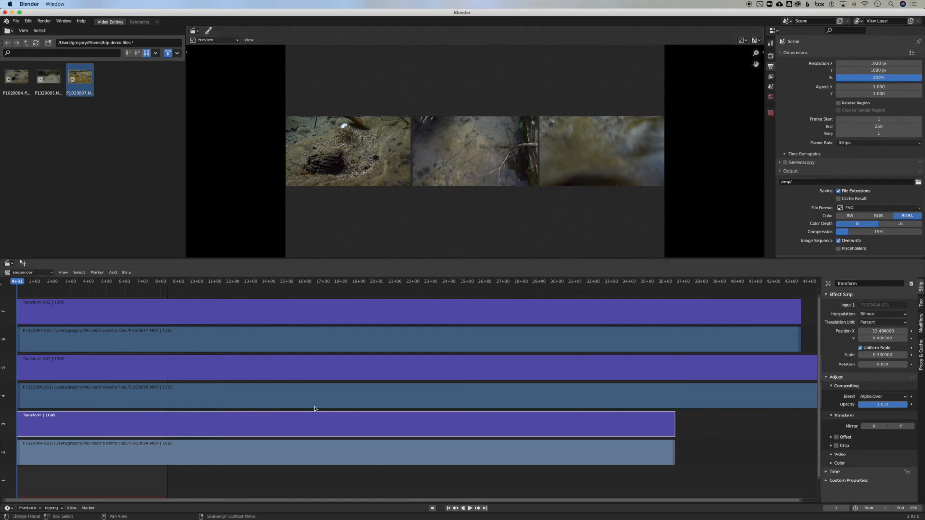
- Play and scrub through the opening seconds of the three side-by-side clips to review the split screen
left_click(469, 508)
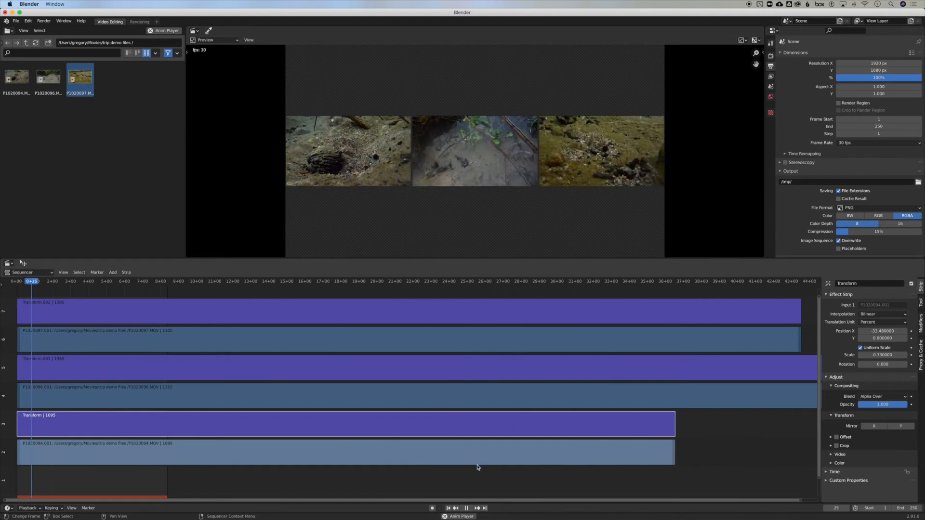
key("space")
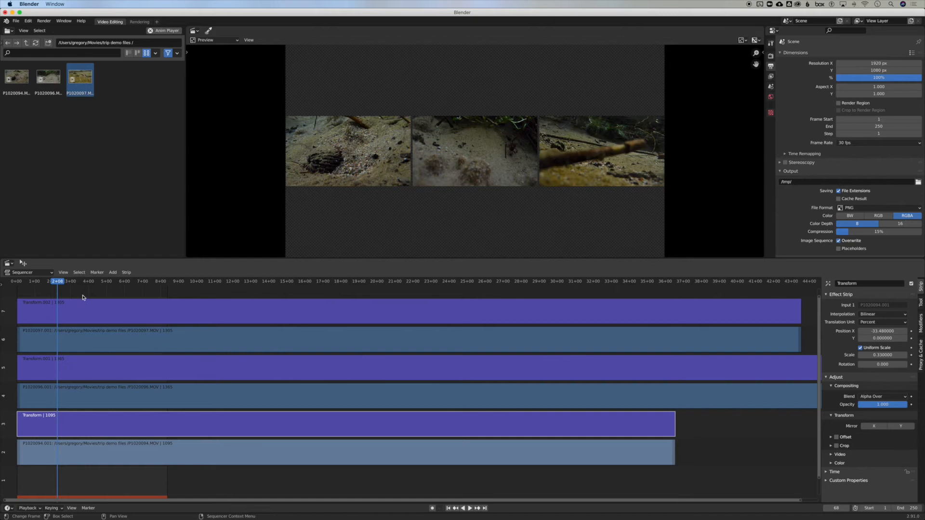
left_click_drag(59, 283, 84, 325)
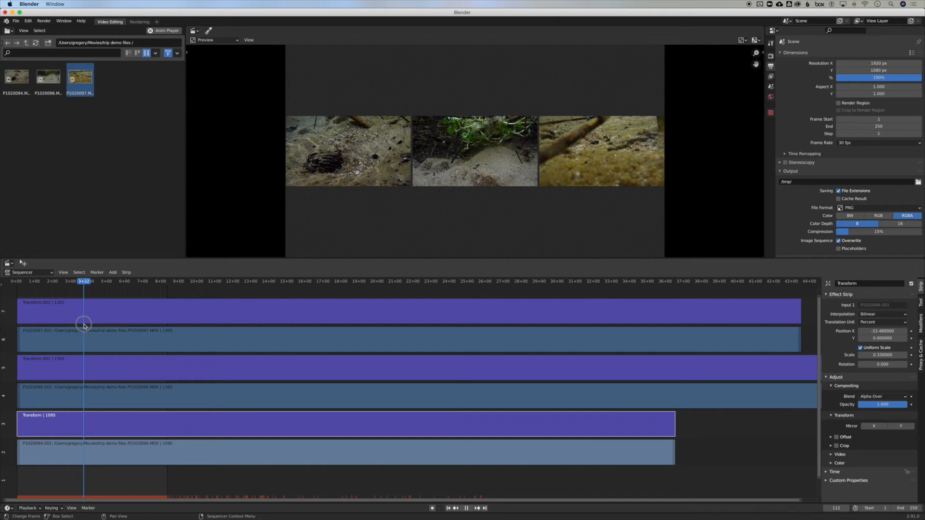
left_click_drag(84, 325, 84, 326)
mouse_move(82, 288)
left_mouse_down()
mouse_move(62, 289)
mouse_move(498, 289)
mouse_move(258, 286)
mouse_move(78, 299)
left_mouse_up()
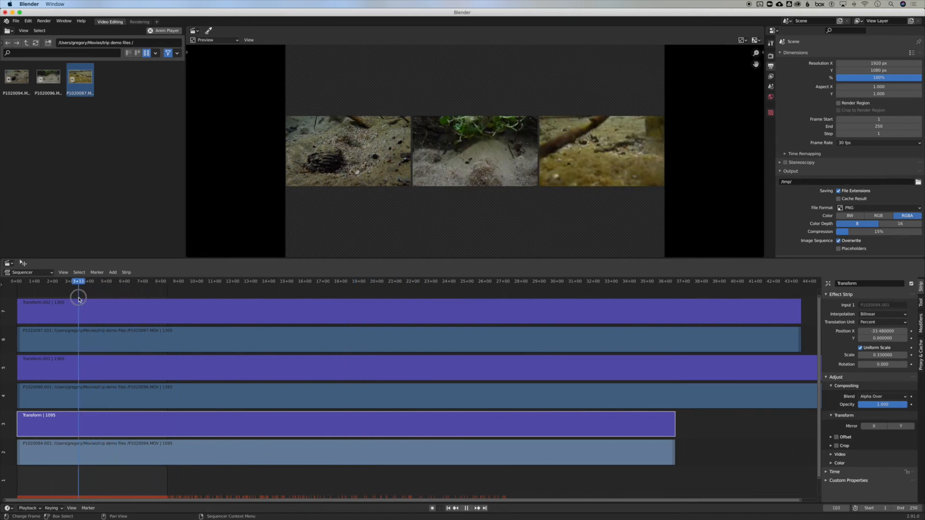
- Trim the start of the P1020096.MOV strip to the playhead at 5+17
left_click_drag(78, 299, 118, 288)
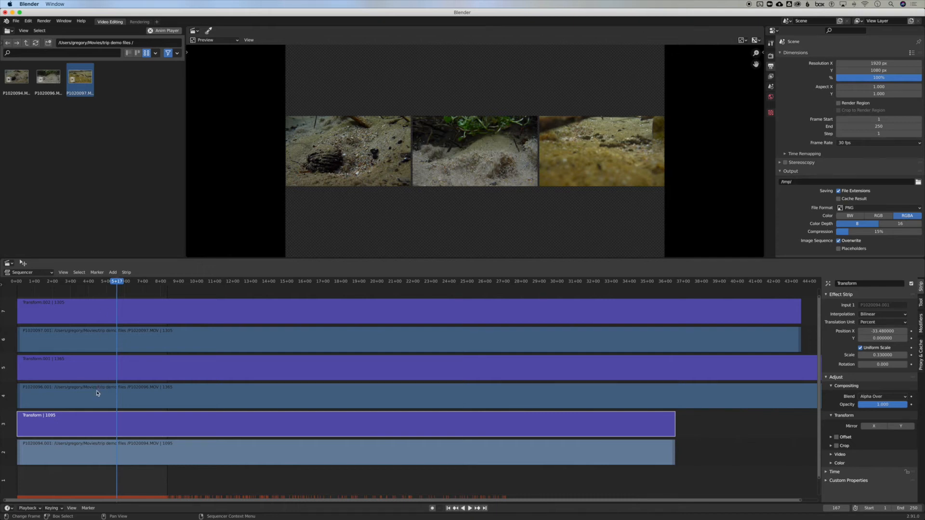
left_click(60, 399)
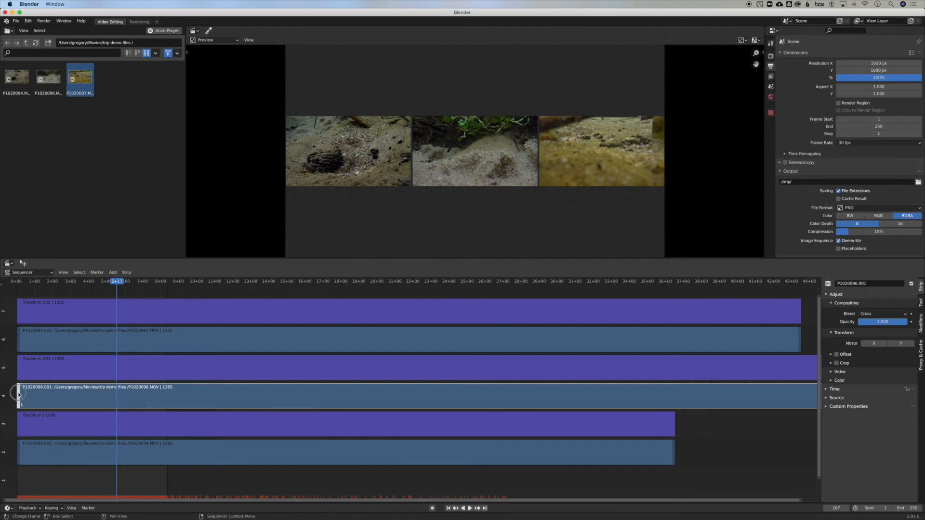
mouse_move(20, 394)
left_mouse_down()
mouse_move(42, 393)
mouse_move(19, 386)
left_mouse_up()
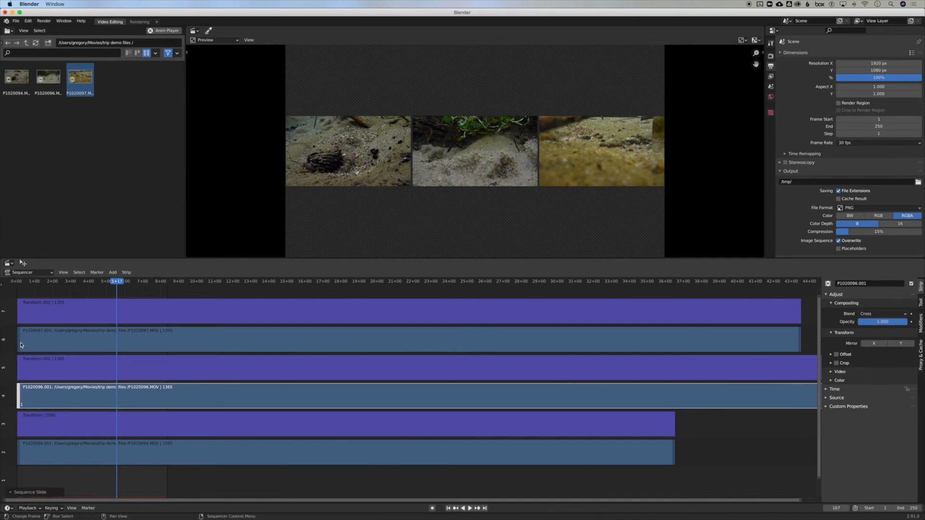
left_click_drag(21, 398, 118, 398)
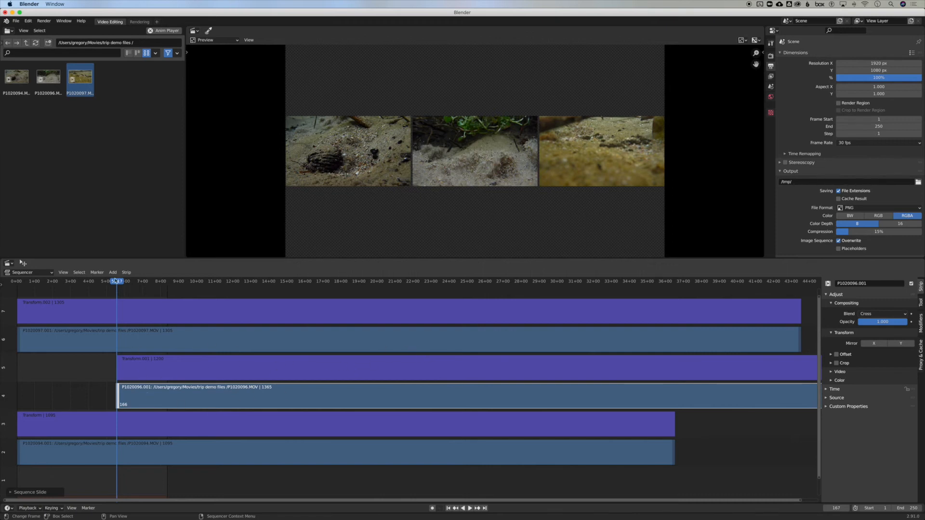
- Trim the end of the P1020096.MOV strip to the playhead at about 42 seconds
left_click_drag(116, 282, 152, 306)
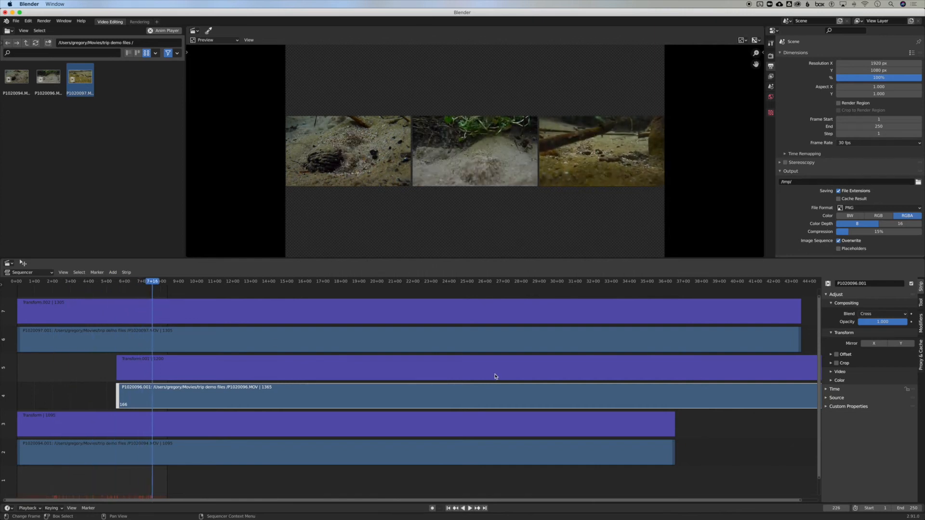
scroll(495, 376, "right", 10)
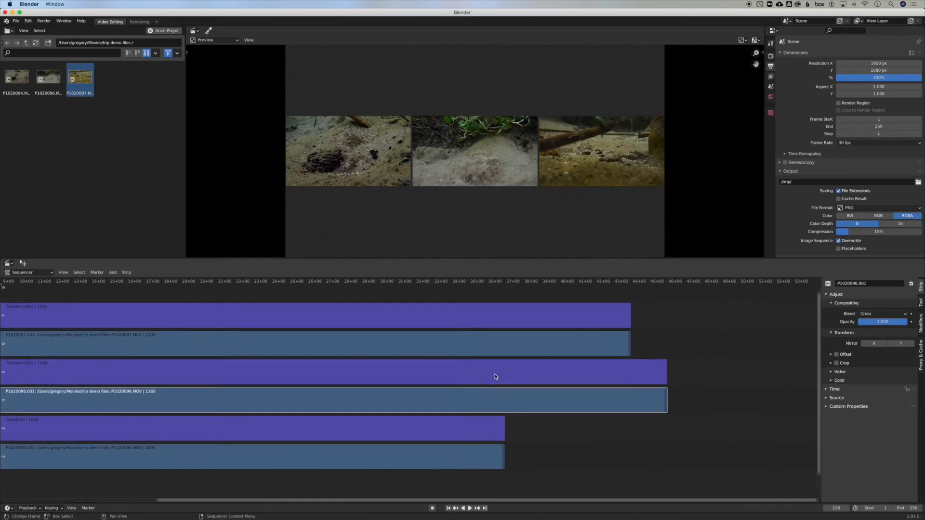
scroll(495, 376, "left", 4)
left_click(678, 281)
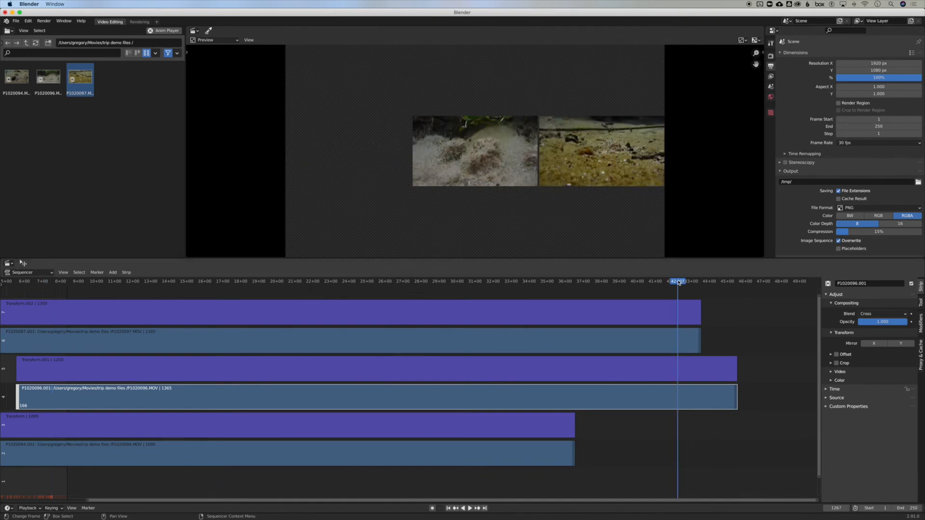
middle_click_drag(678, 282, 628, 282)
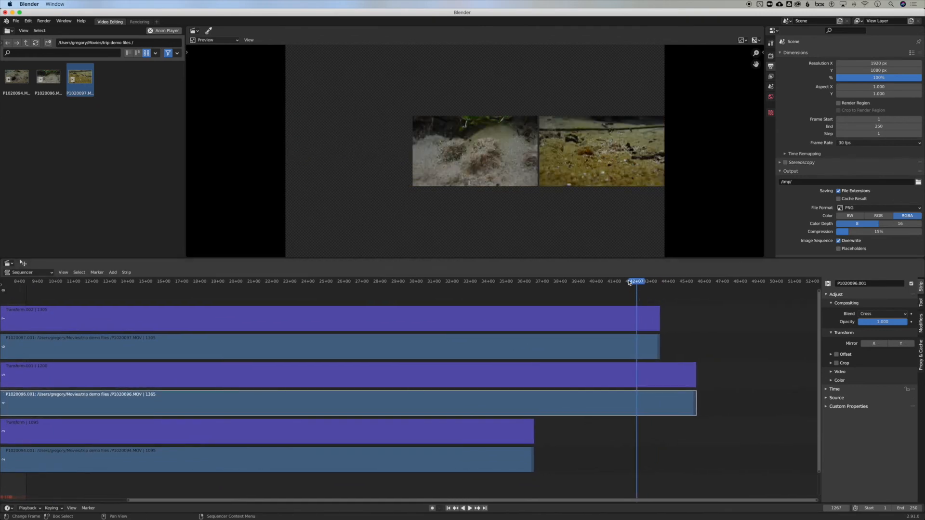
left_click_drag(633, 283, 632, 307)
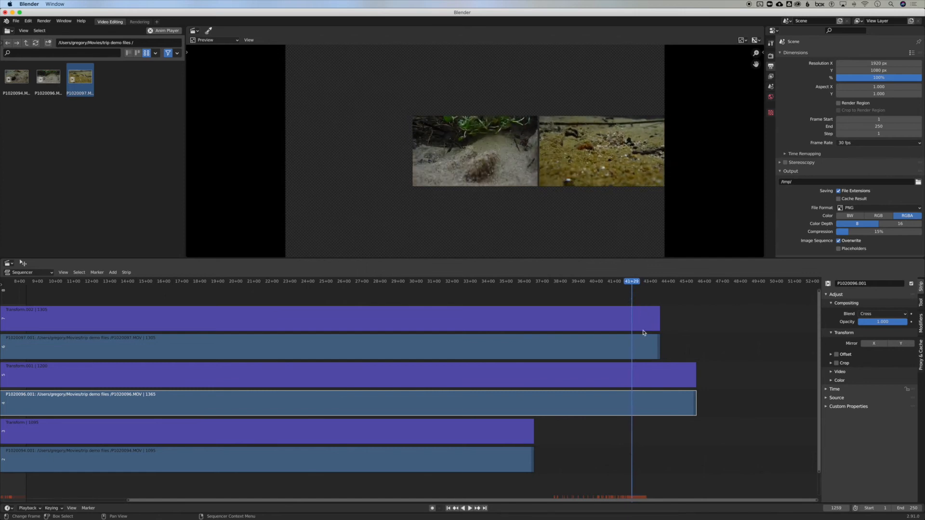
left_click(670, 377)
left_click(679, 402)
left_click_drag(695, 410, 631, 413)
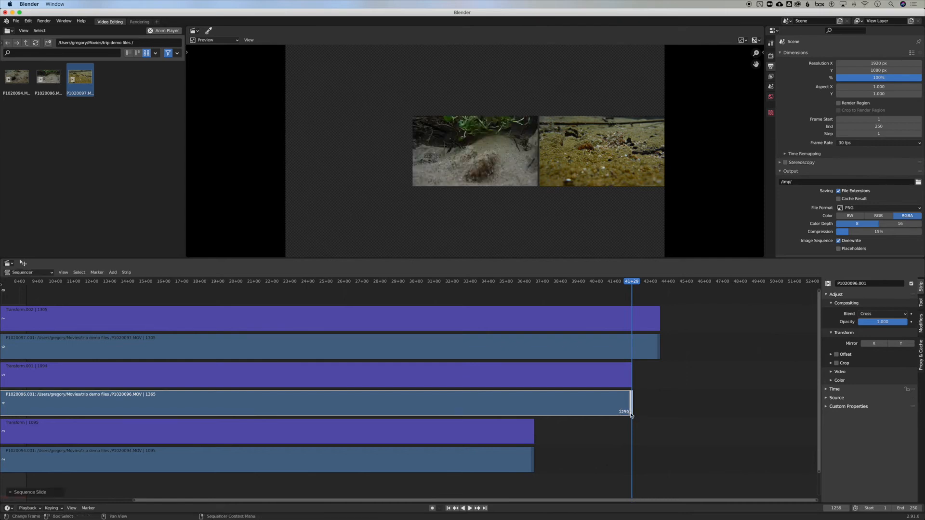
- Trim the start of the P1020097.MOV strip to the playhead at 17+23
scroll(515, 382, "left", 15)
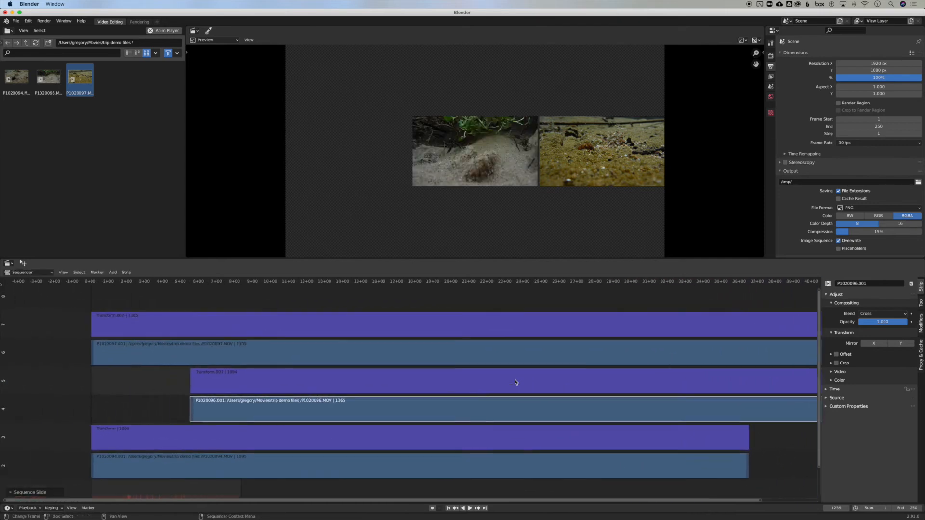
scroll(515, 382, "right", 2)
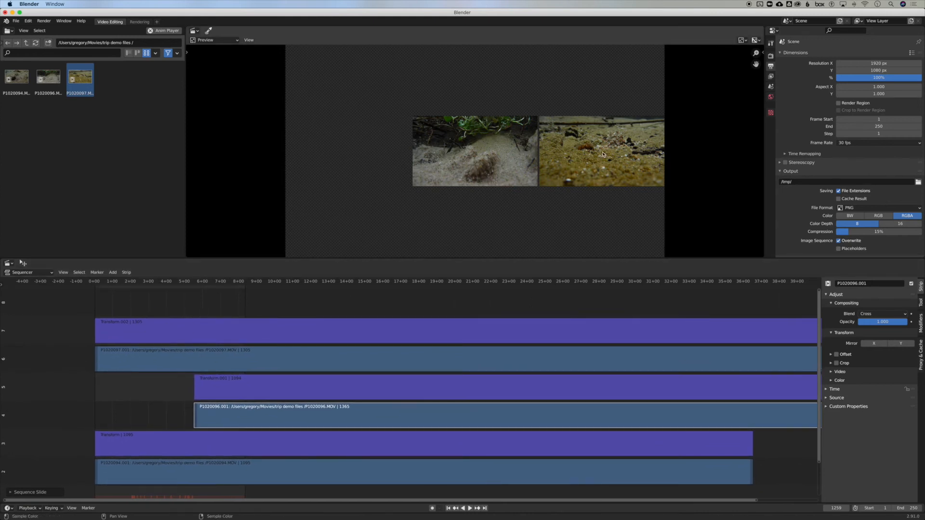
left_click(175, 351)
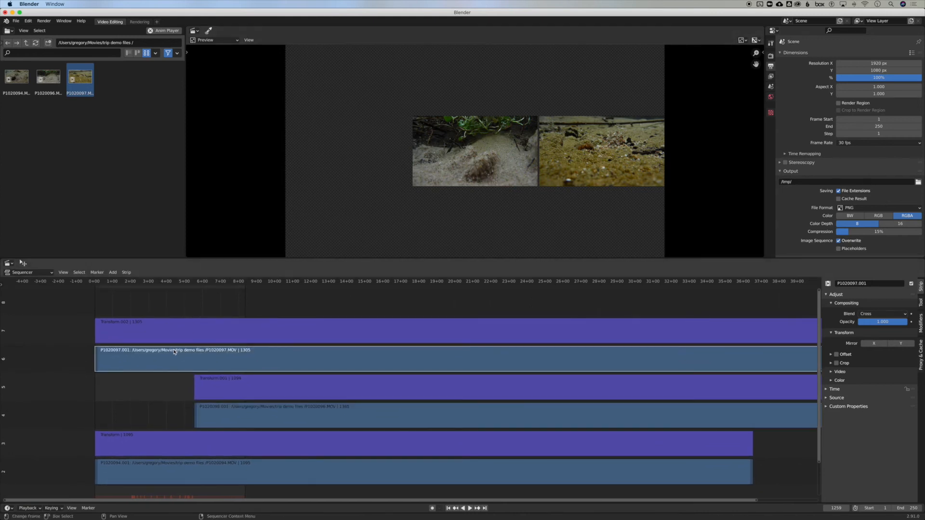
key("Home")
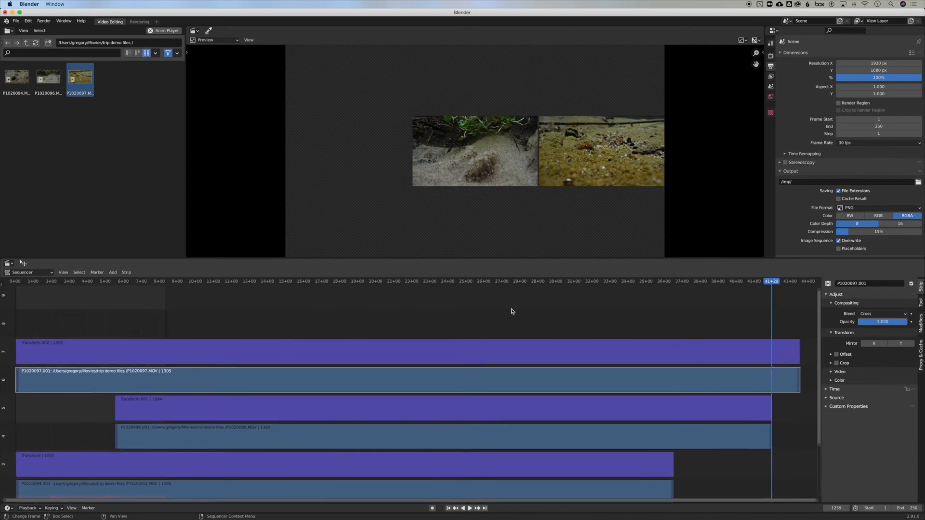
left_click_drag(774, 283, 89, 345)
key("space")
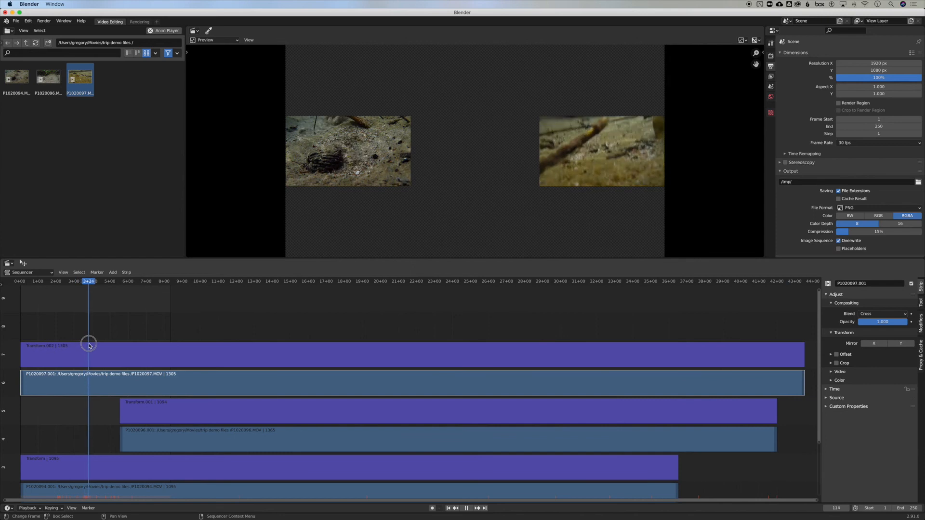
left_click_drag(141, 351, 340, 372)
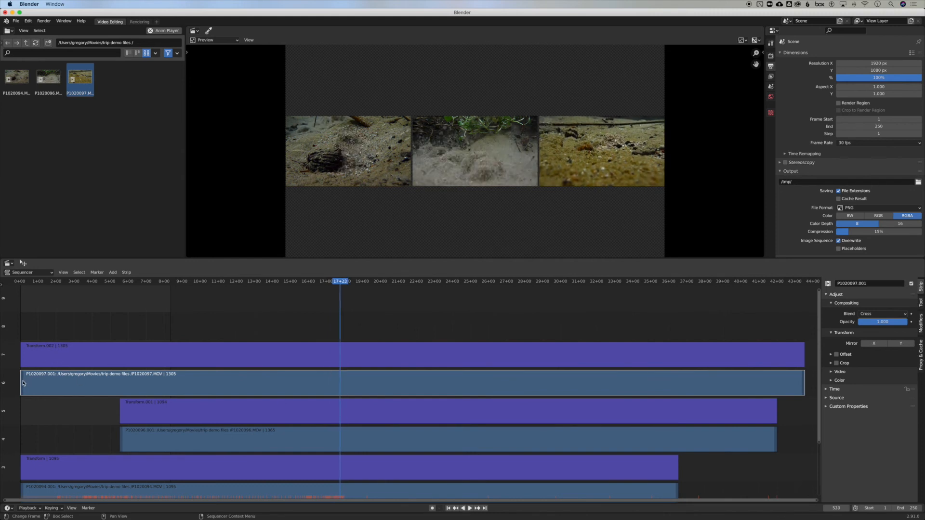
left_click_drag(23, 383, 344, 410)
- Trim the end of the P1020097.MOV strip to the playhead at 41+27
scroll(528, 372, "right", 8)
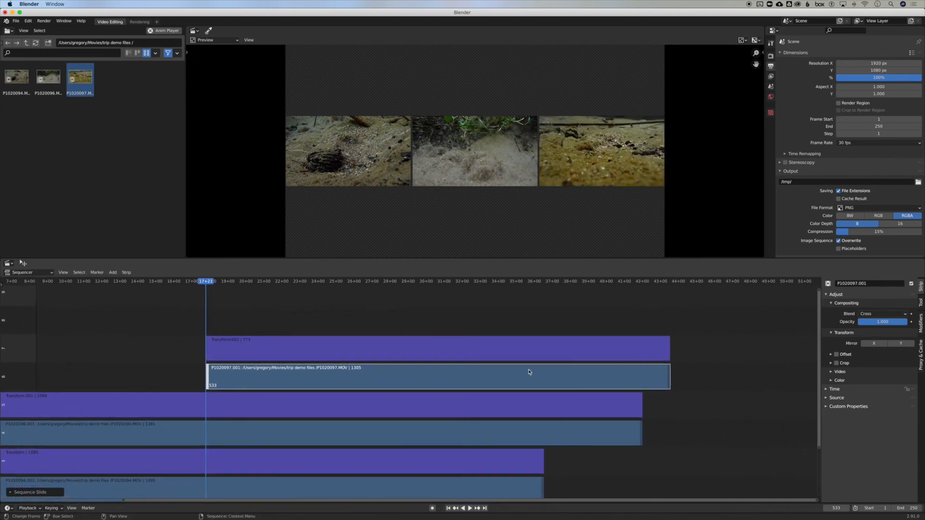
left_click_drag(164, 283, 598, 327)
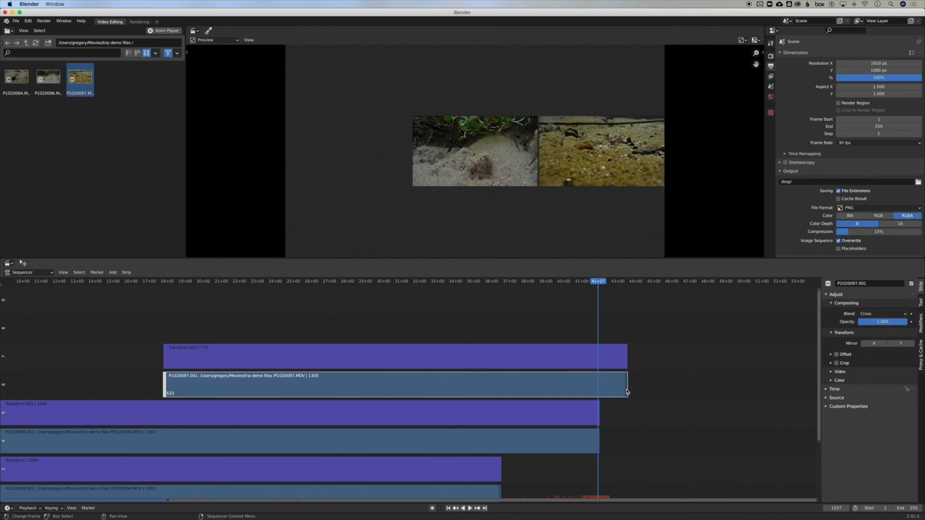
left_click_drag(627, 391, 597, 391)
- Return the playhead to frame 1 and slide the trimmed P1020096.MOV and P1020097.MOV strips back to start there
key("Home")
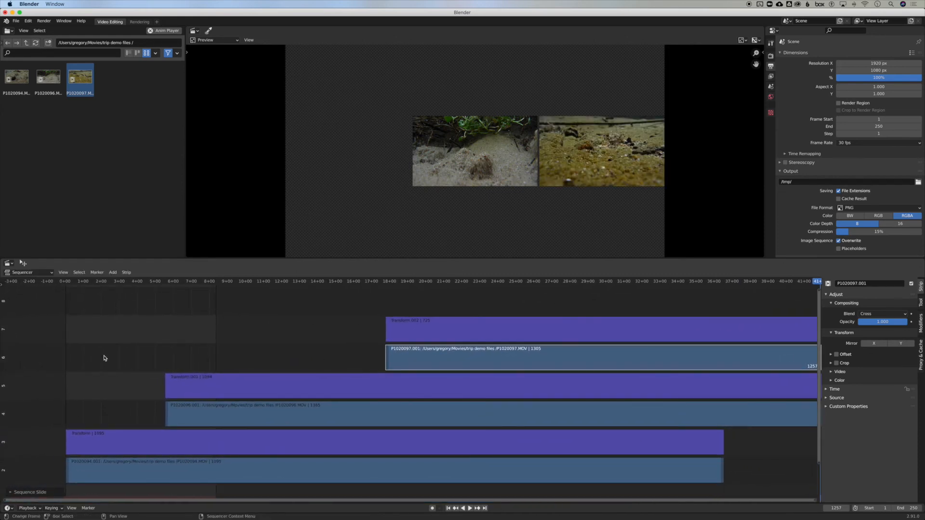
left_click(447, 509)
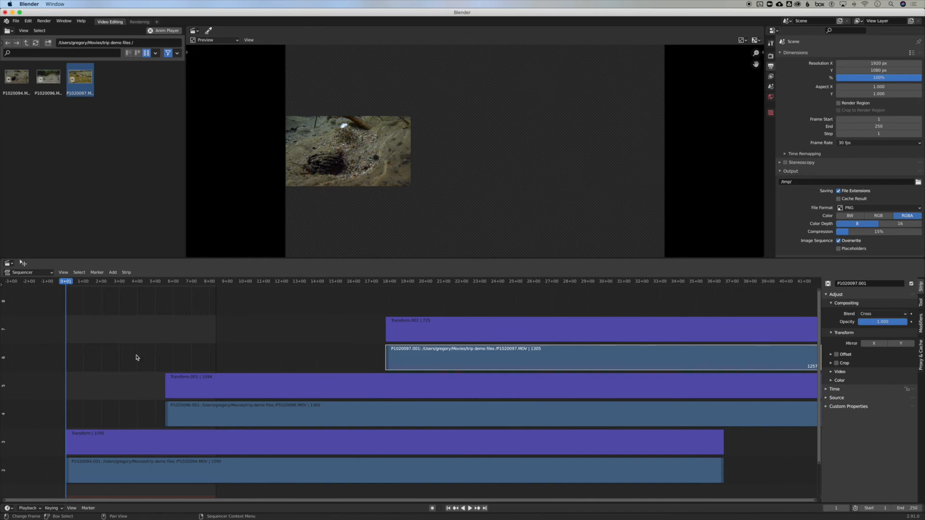
left_click_drag(250, 412, 150, 412)
left_click(528, 362)
left_click_drag(527, 362, 206, 368)
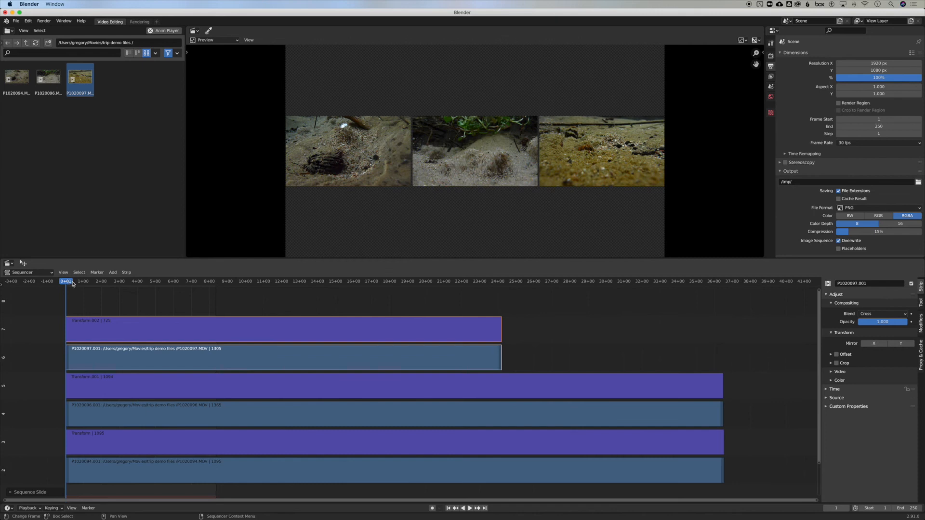
- Play back the aligned split screen and check where the P1020096.MOV strip ends
left_click(469, 509)
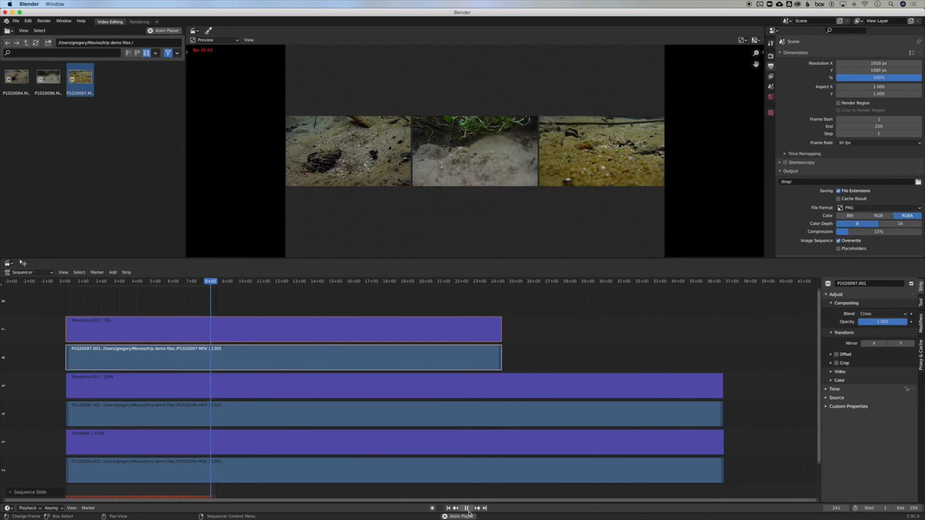
key("space")
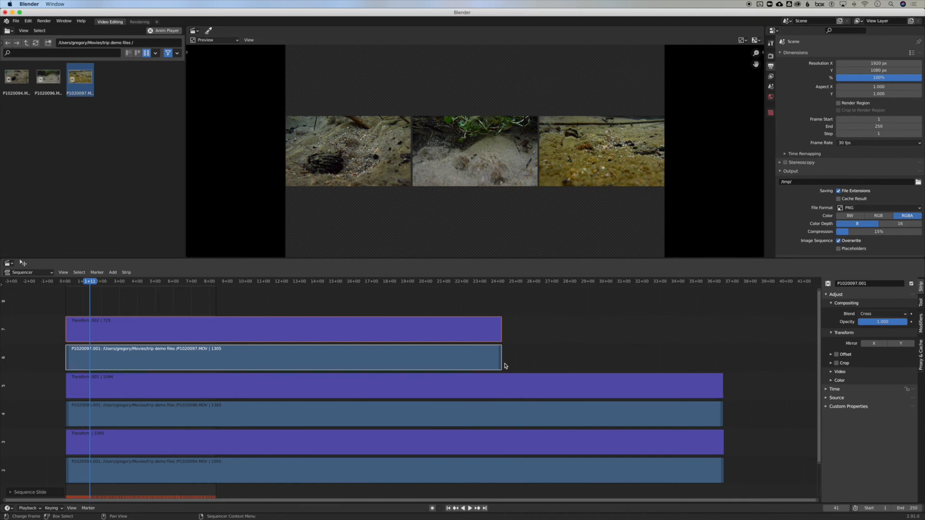
left_click(722, 415)
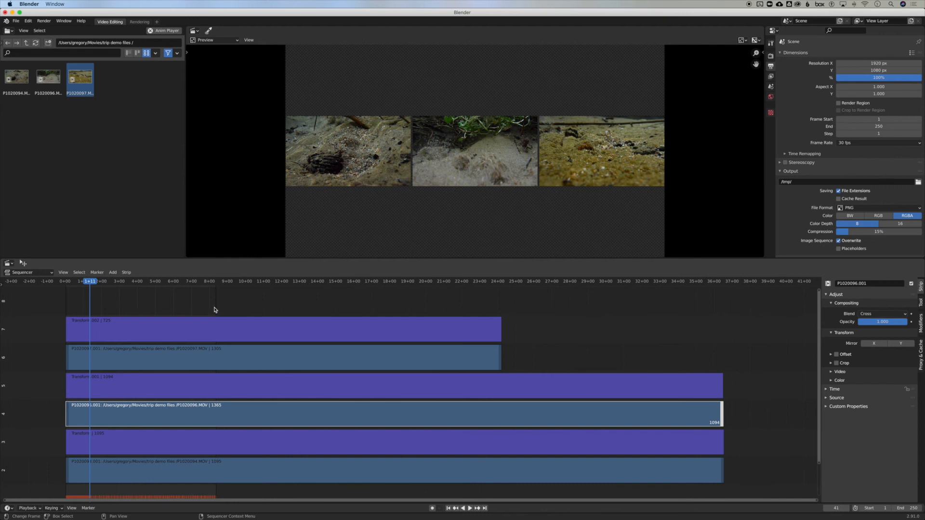
- Place the playhead at the end of the P1020097.MOV strip, at 24+04, and set the scene's End frame to 722
left_click_drag(90, 284, 500, 295)
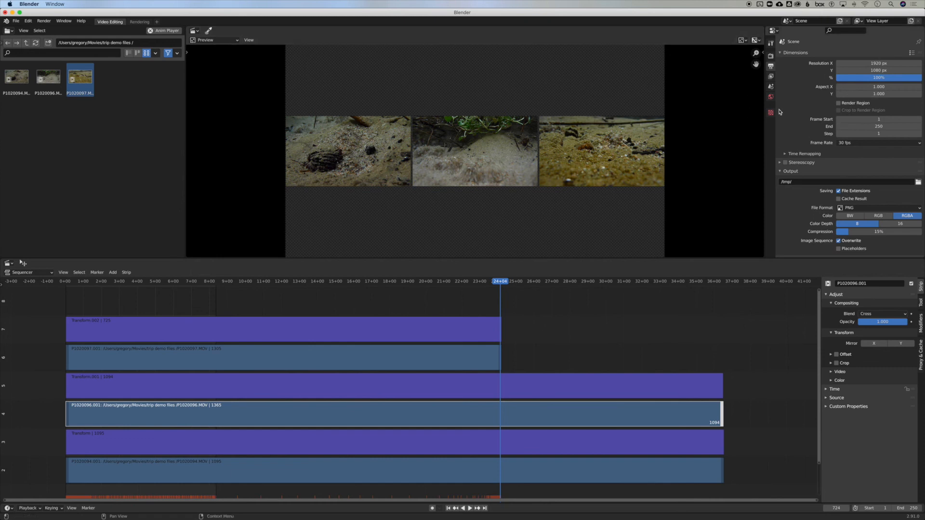
scroll(862, 80, "down", 1)
scroll(872, 70, "up", 1)
left_click_drag(879, 126, 917, 126)
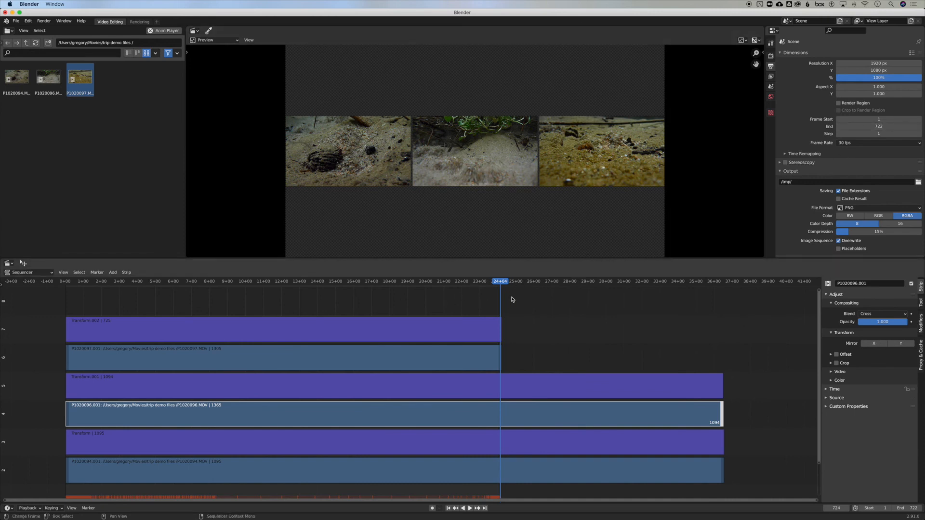
- Check the scene's frame range by jumping to its first frame and its last frame
left_click(855, 143)
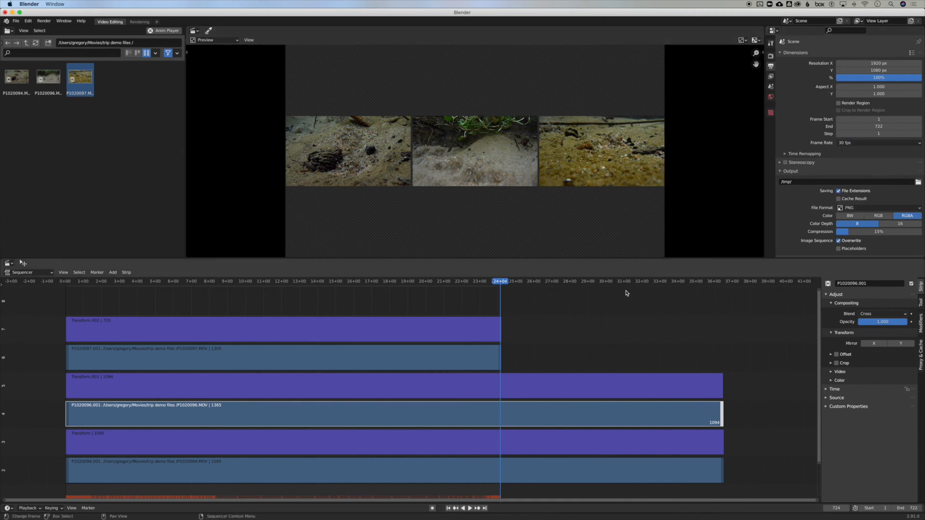
left_click(450, 509)
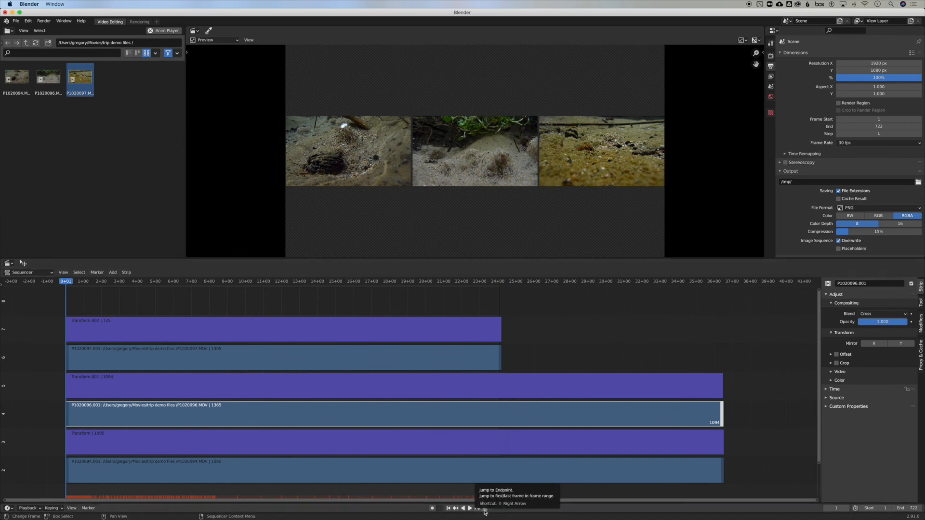
left_click(485, 509)
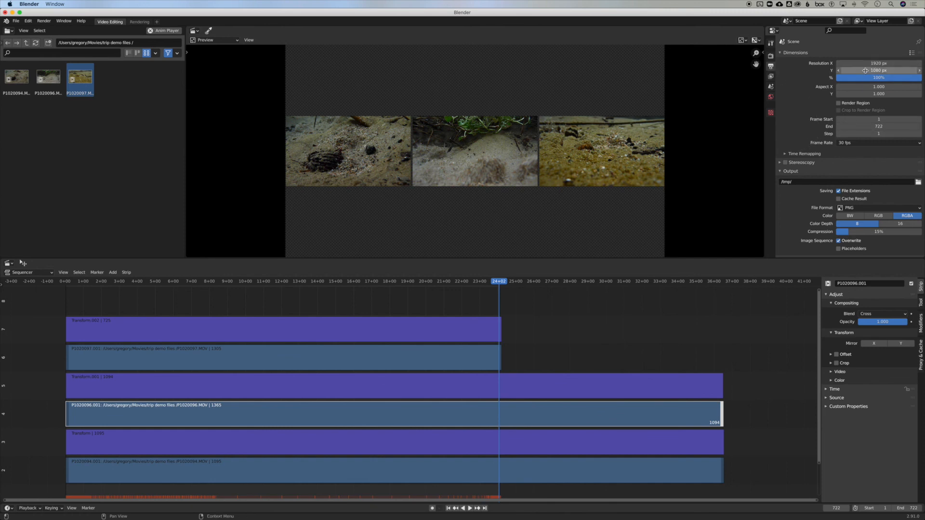
- Set the render output path to the trip demo folder in Movies, with the file name blendervideotripdemo
scroll(838, 134, "down", 1)
scroll(838, 134, "down", 1)
scroll(838, 134, "up", 2)
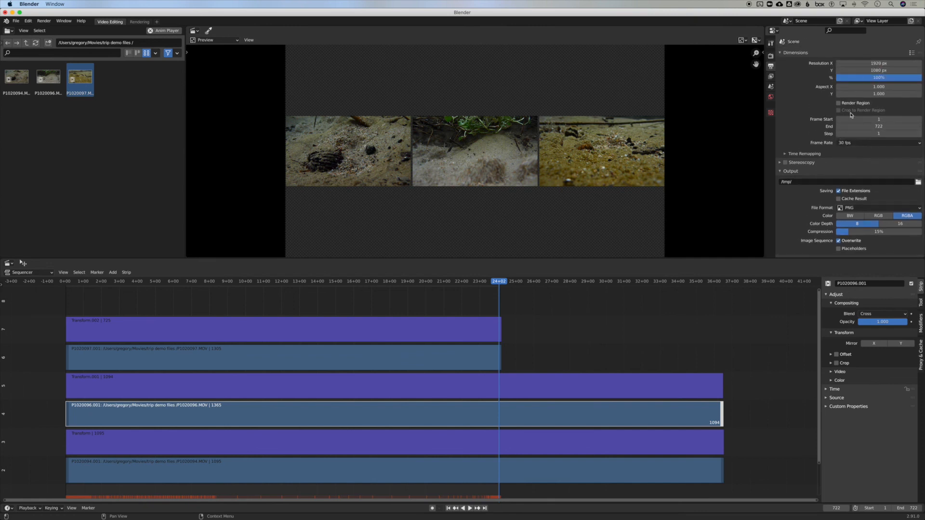
scroll(846, 120, "down", 2)
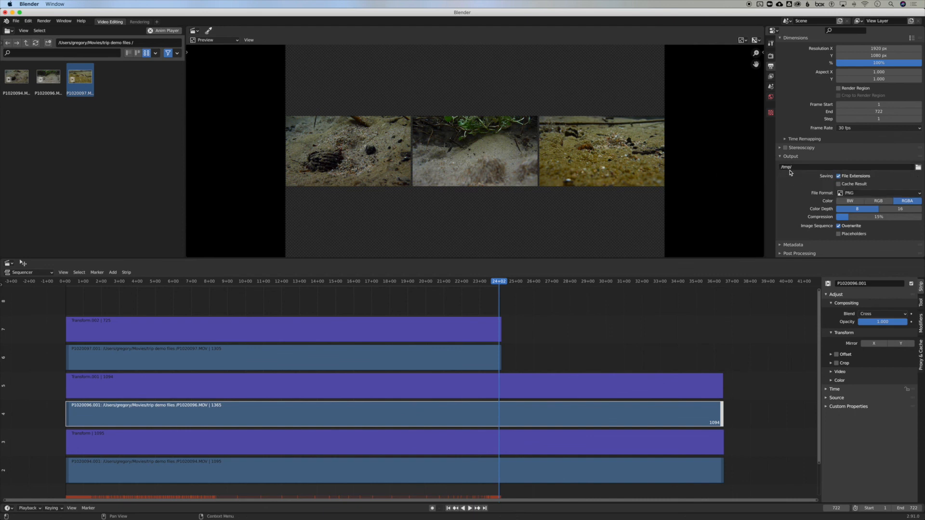
left_click(918, 168)
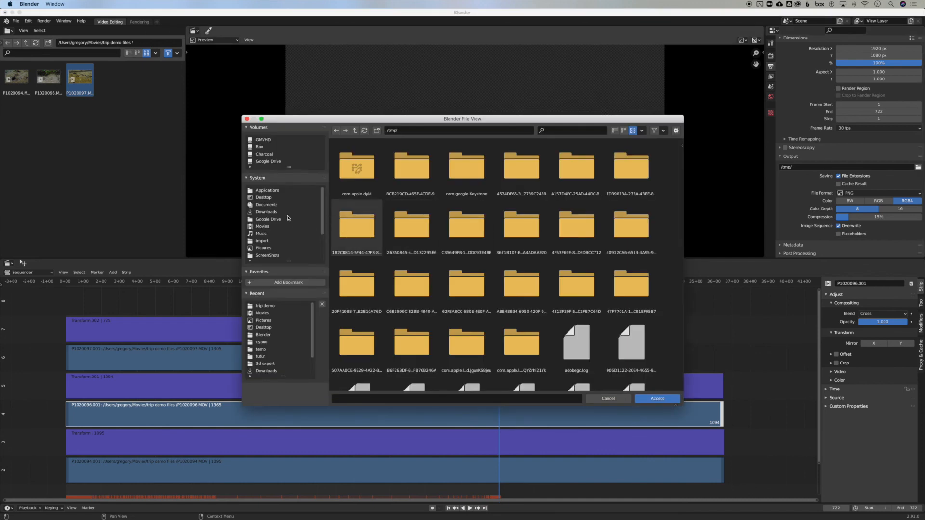
left_click(263, 226)
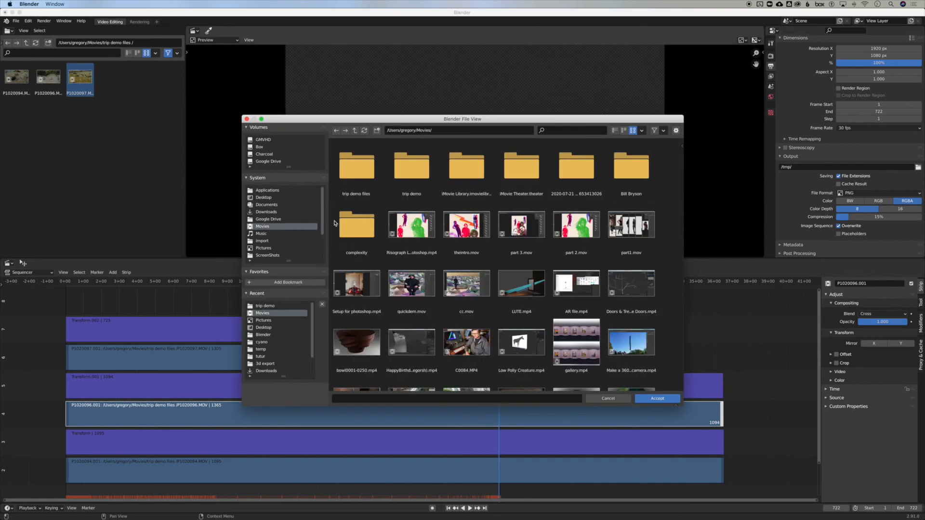
left_click(398, 175)
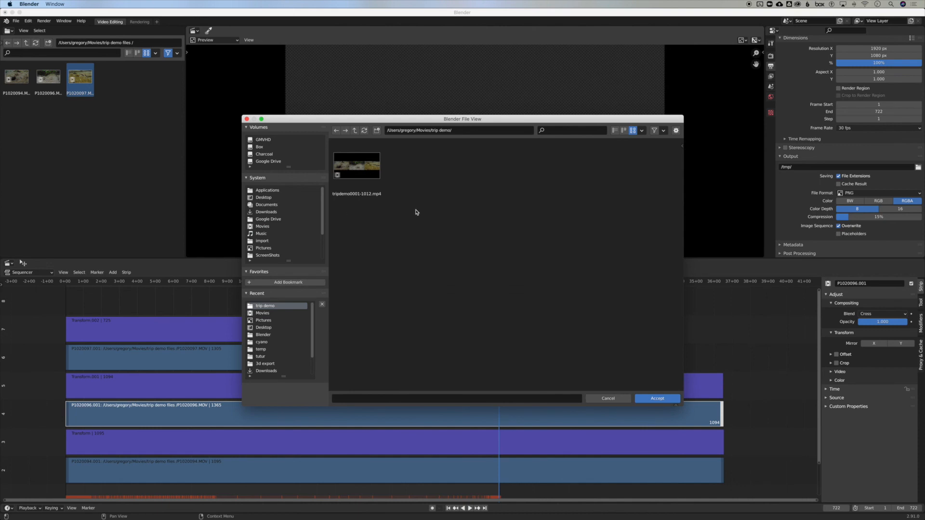
left_click(375, 396)
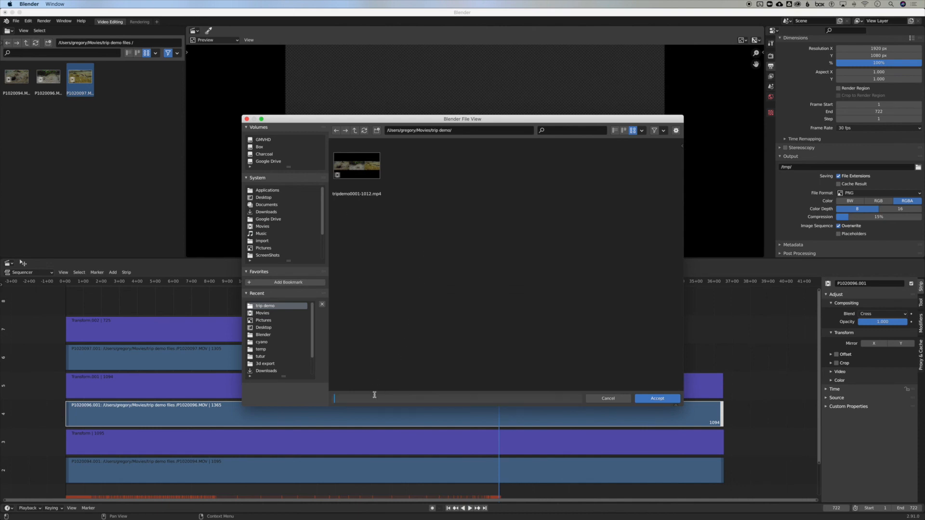
type("blendervideotripdemo")
left_click(655, 400)
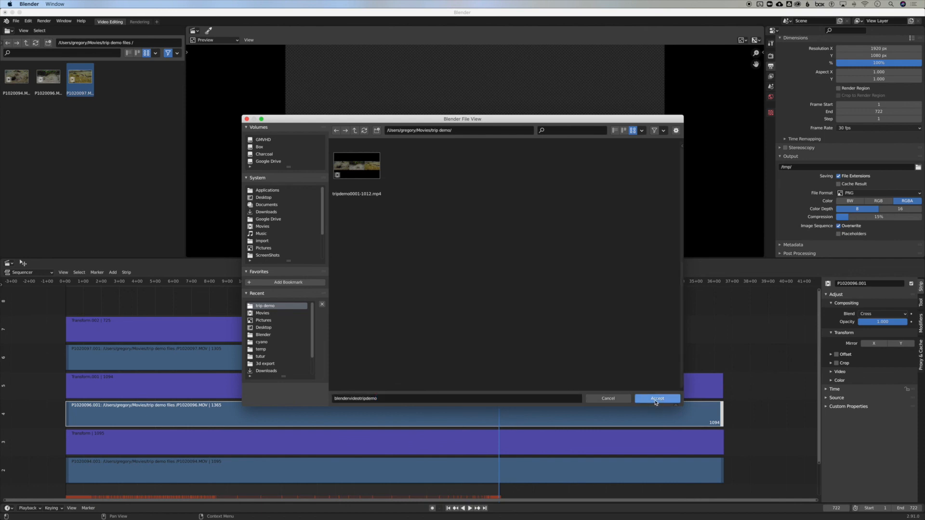
left_click(655, 400)
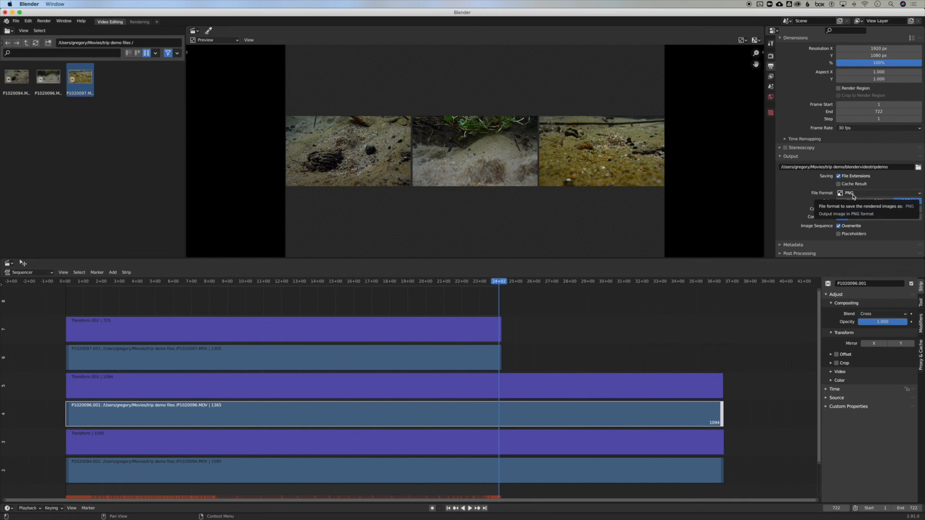
- Set the output file format to FFmpeg video and its encoding container to MPEG-4
left_click(840, 195)
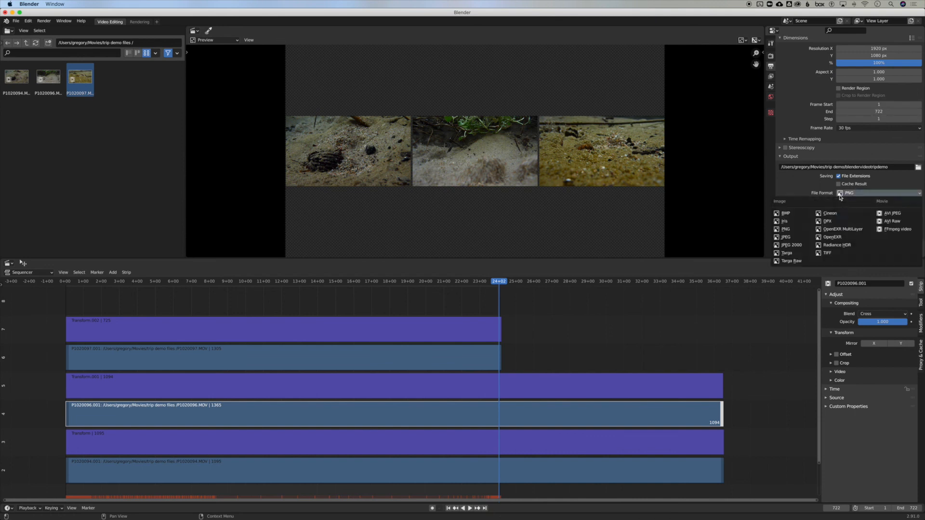
left_click(890, 234)
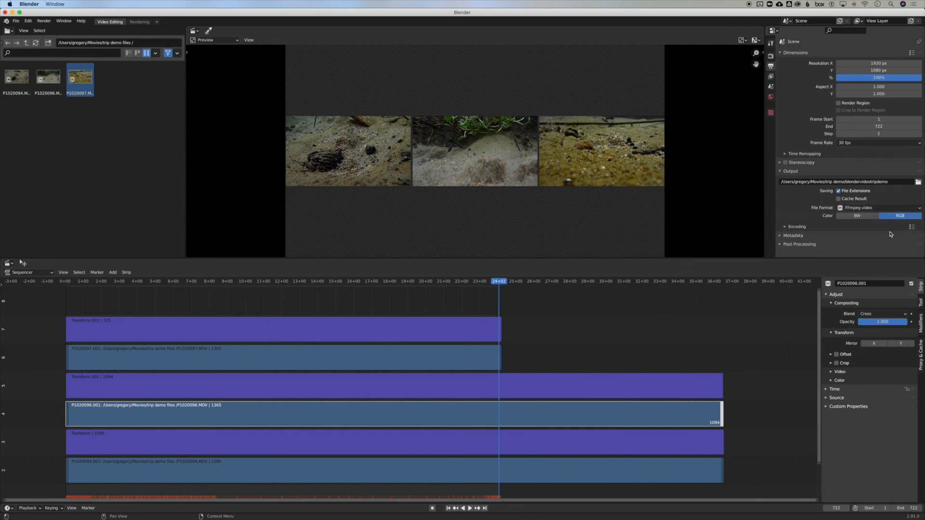
left_click(786, 228)
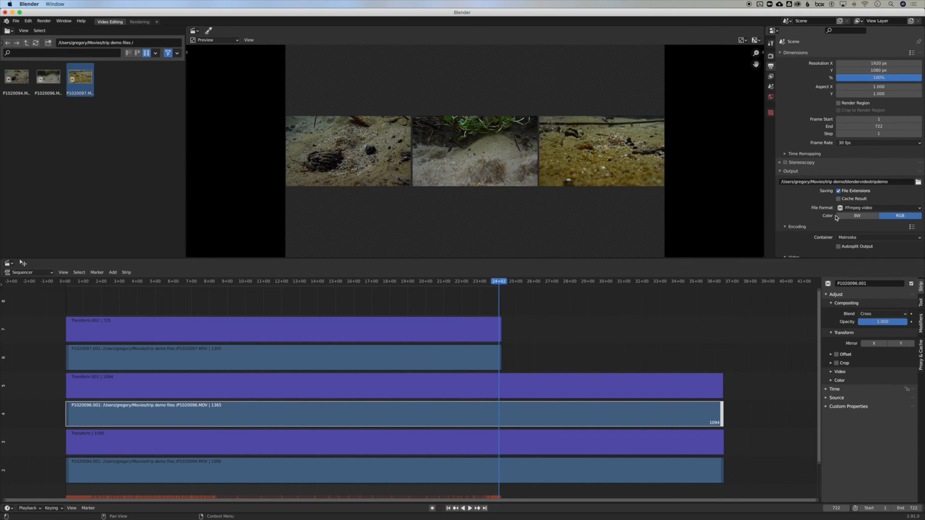
scroll(839, 218, "down", 3)
scroll(841, 212, "down", 1)
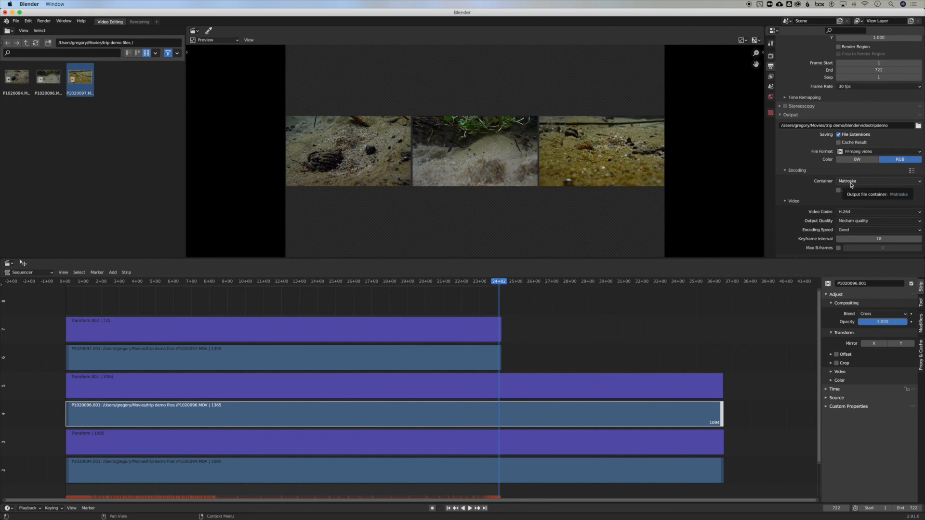
left_click(851, 182)
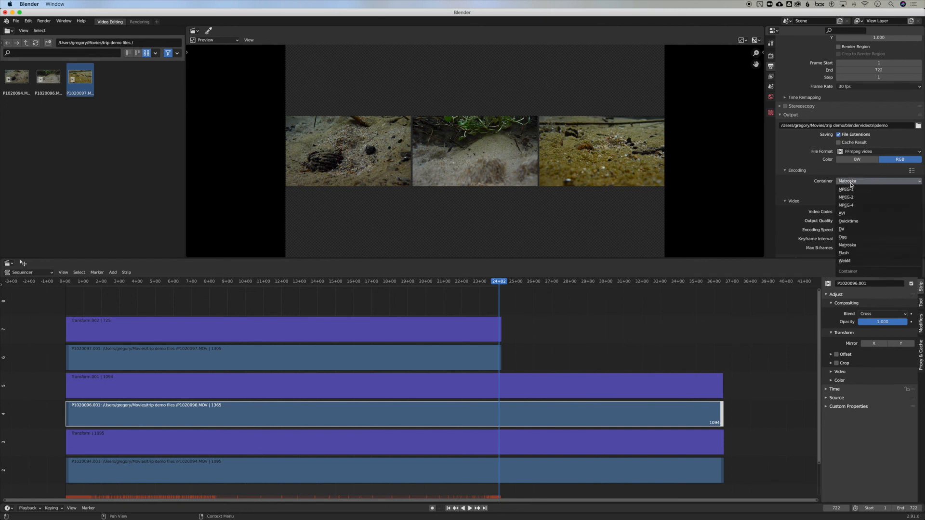
left_click(849, 207)
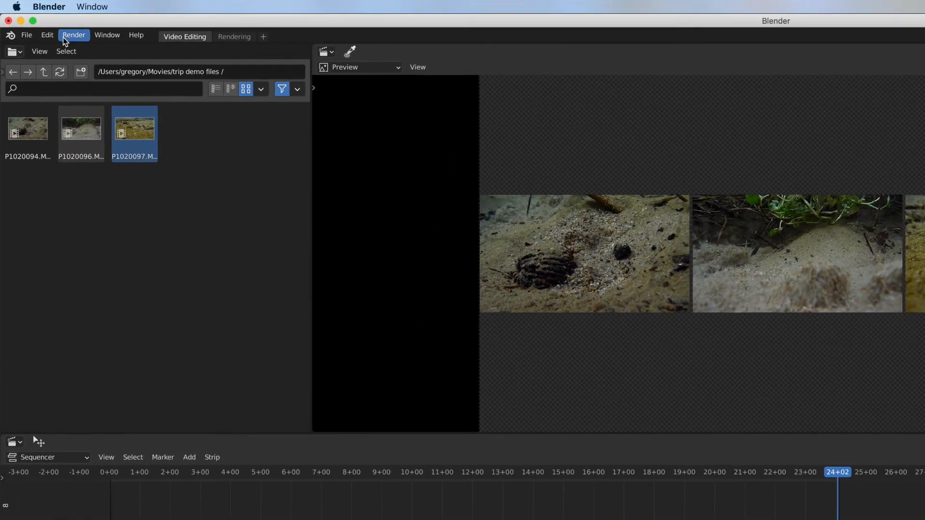
- Render the split-screen sequence as an animation and close the render window
left_click(76, 35)
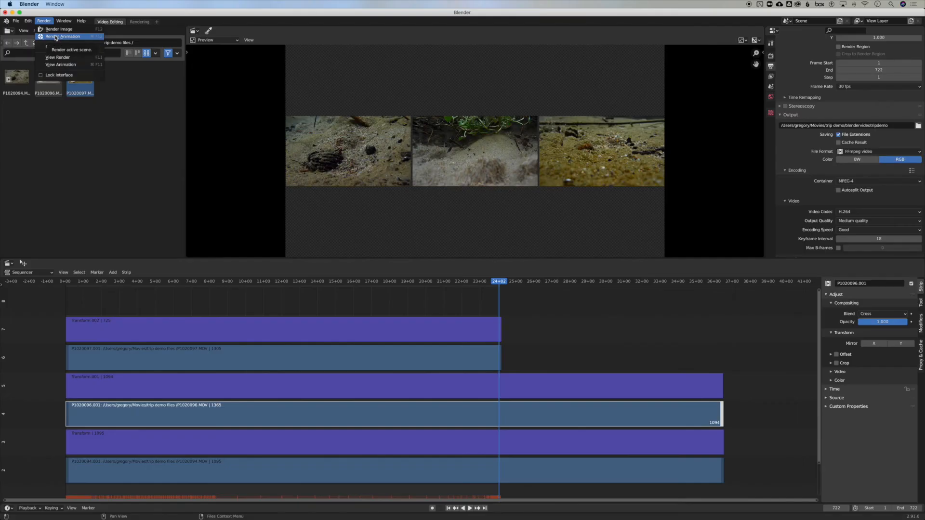
left_click(56, 37)
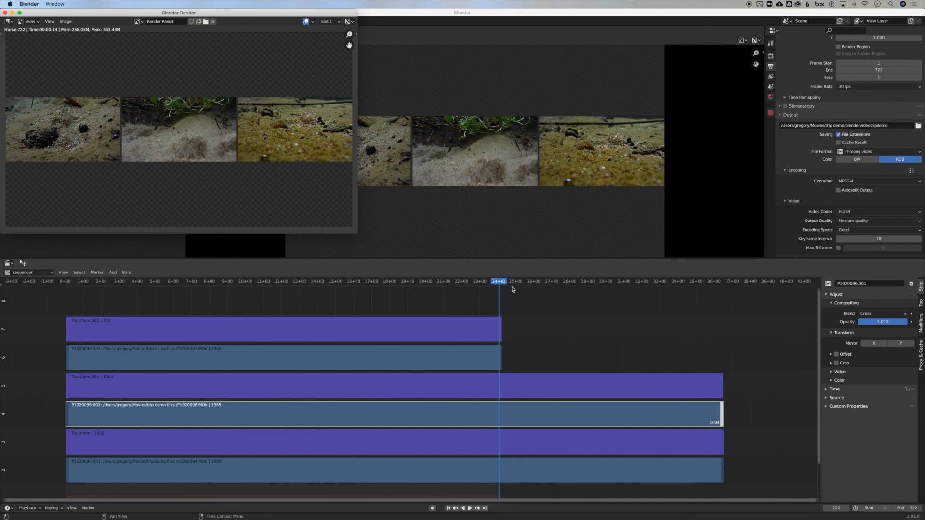
left_click(5, 13)
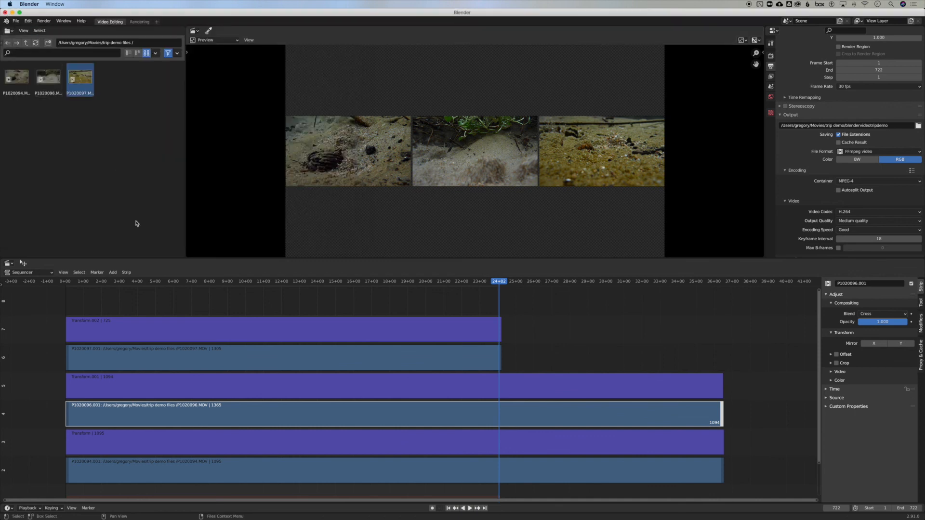
- Switch to Finder, open the trip demo folder in Movies and preview the rendered blendervideotripdemo0001-0722.mp4
left_click(40, 506)
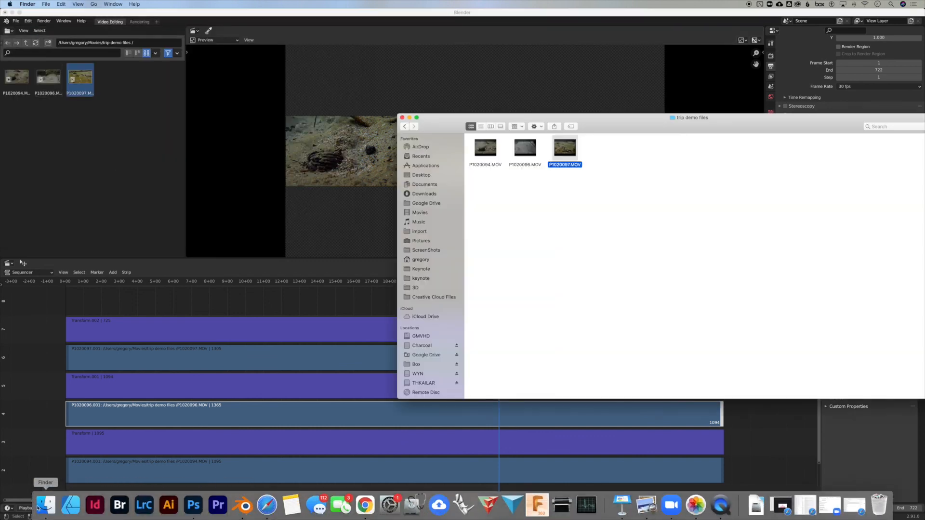
left_click(404, 126)
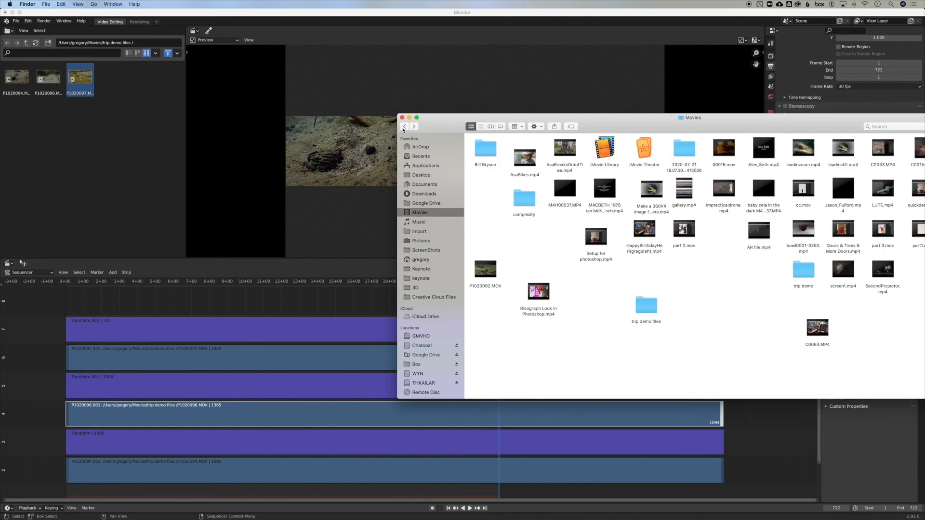
left_click(807, 275)
double_click(807, 275)
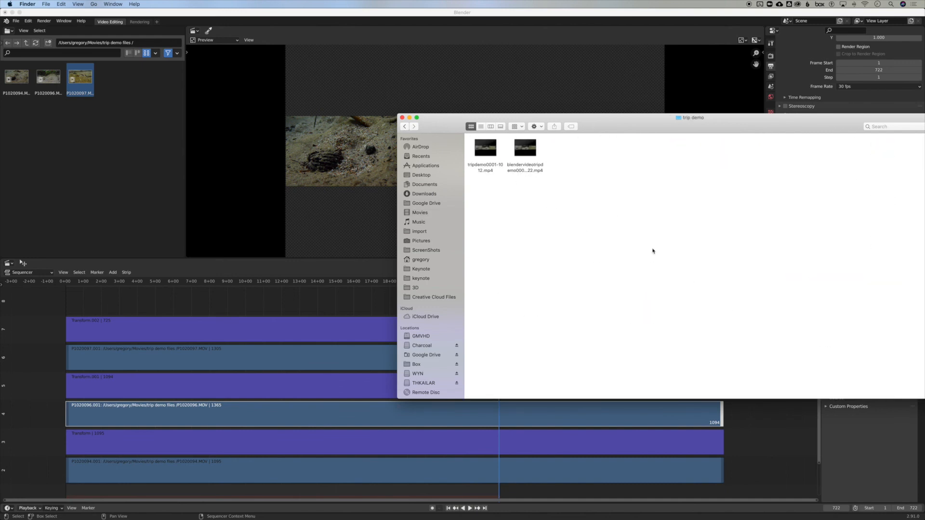
left_click(527, 145)
key("space")
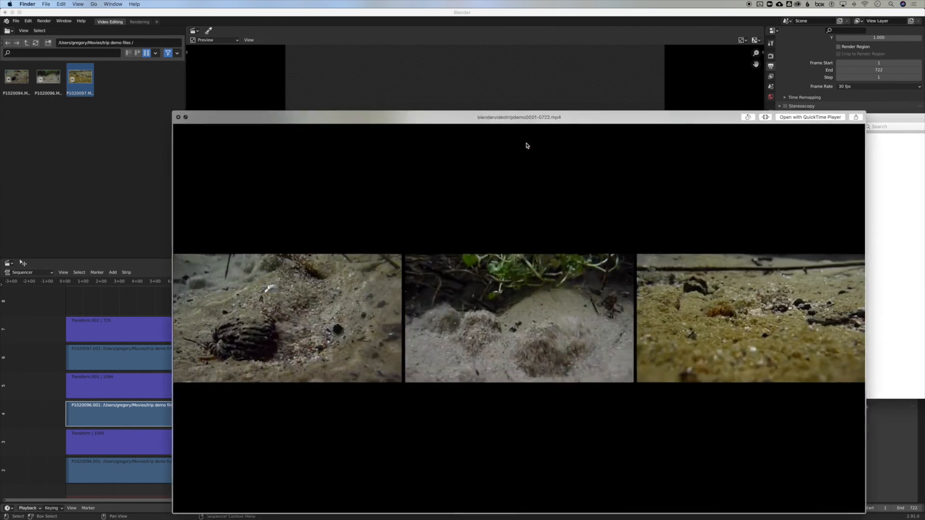